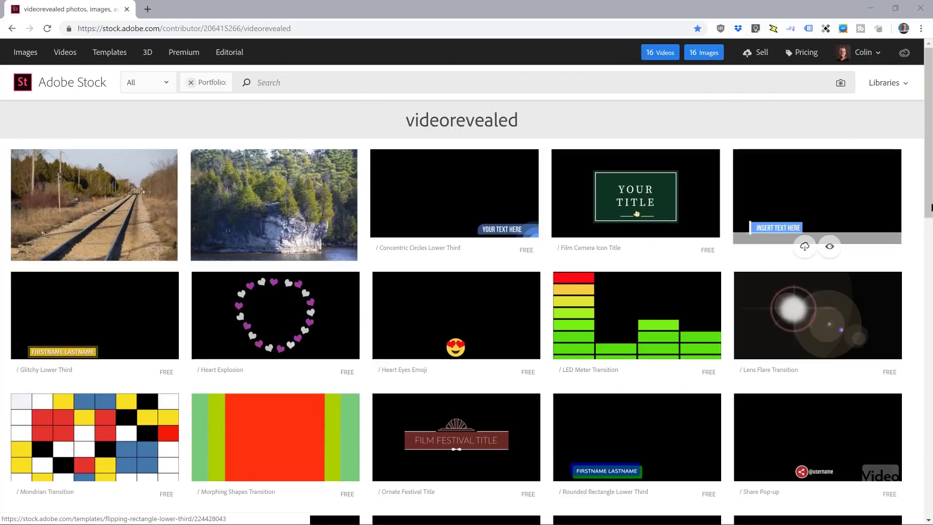
# Look through the free motion graphics templates in the videorevealed portfolio on Adobe Stock
pyautogui.moveTo(928, 179); pyautogui.dragTo(930, 478)
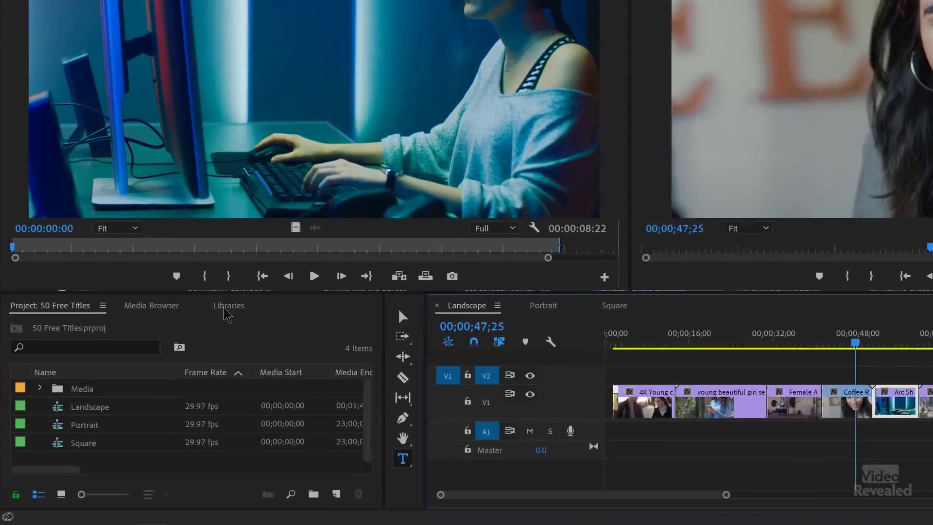
# Switch to Premiere Pro, place the Zippy Underlined template from the Adobe Mogrts library on V2 at 00;00;47;25, and play it back
pyautogui.click(167, 365)
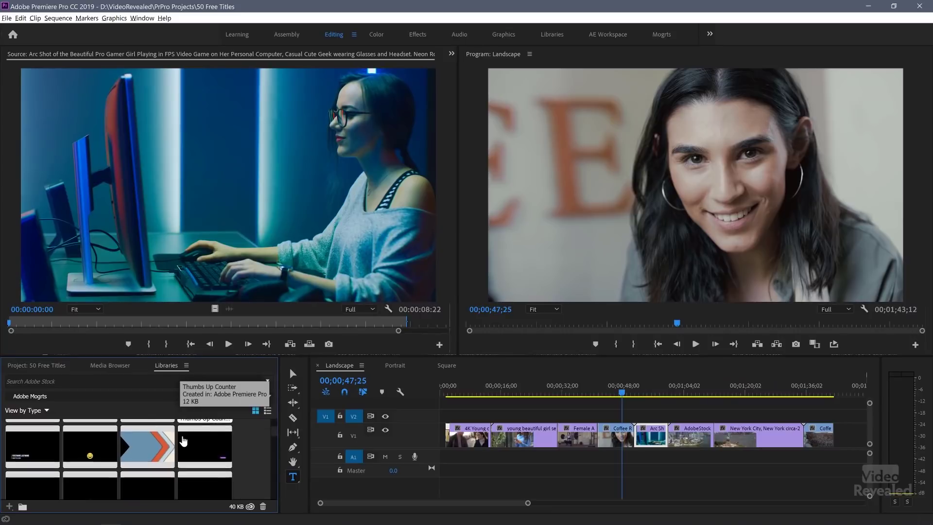
pyautogui.scroll(2, 183, 441)
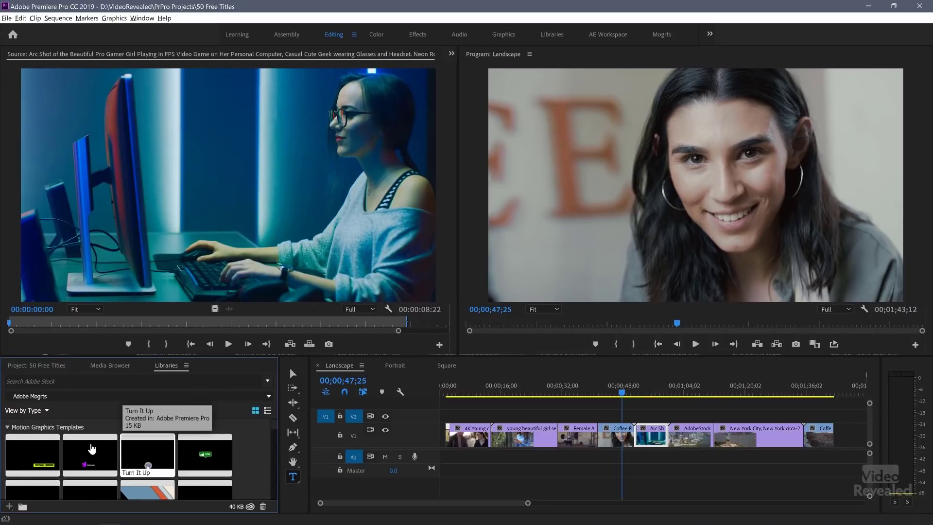
pyautogui.moveTo(43, 456); pyautogui.dragTo(621, 426)
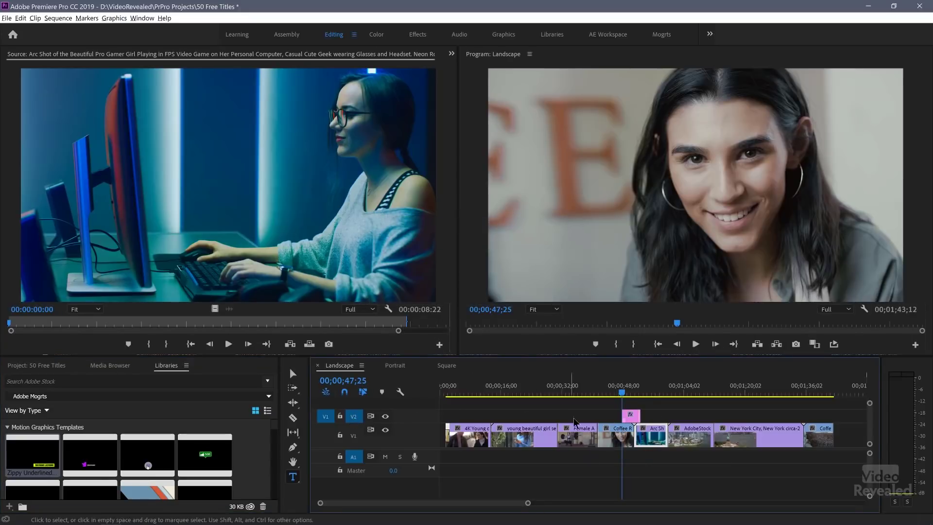
pyautogui.press('space')
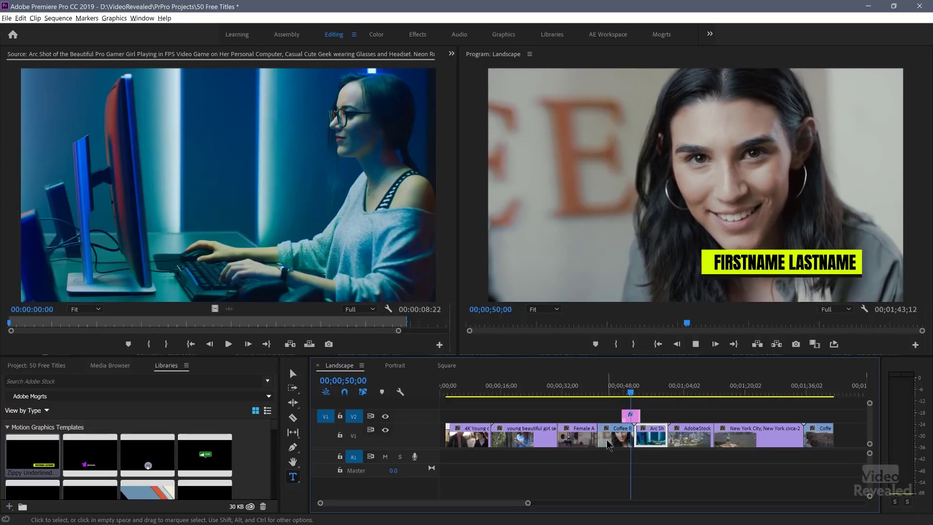
pyautogui.press('space')
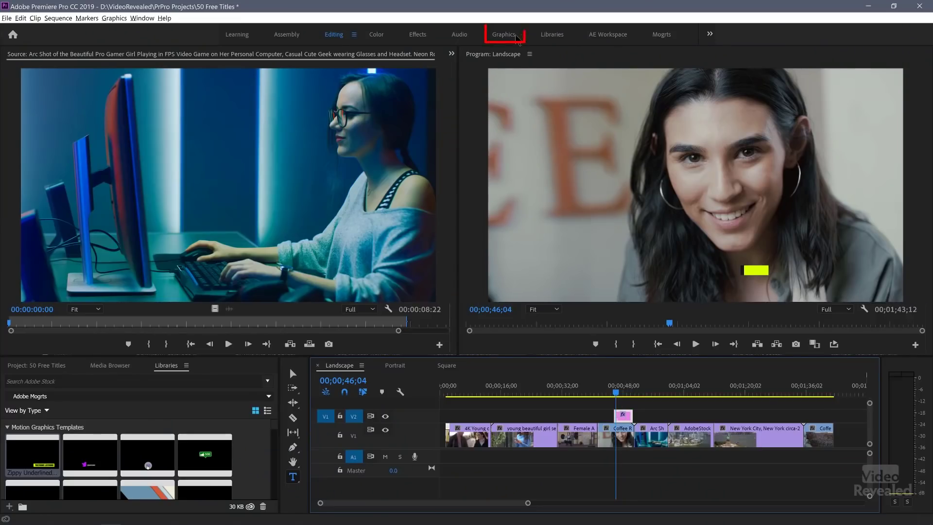
# Switch to the Graphics workspace and select the Bar layer of the lower-third graphic for editing
pyautogui.click(507, 34)
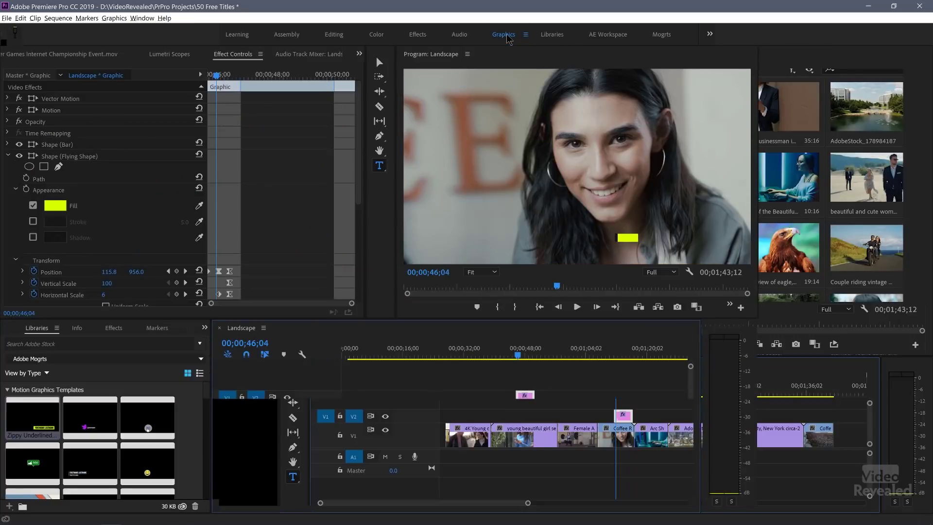
pyautogui.click(807, 74)
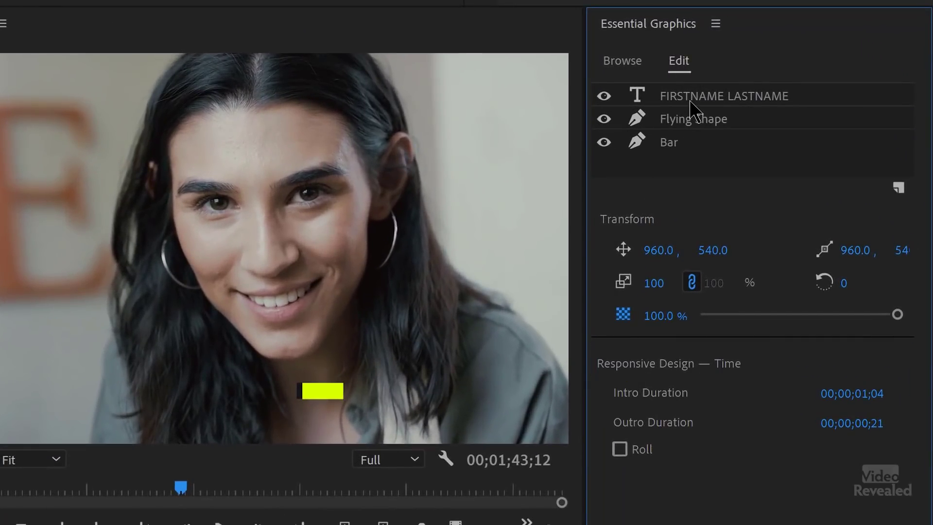
pyautogui.click(695, 144)
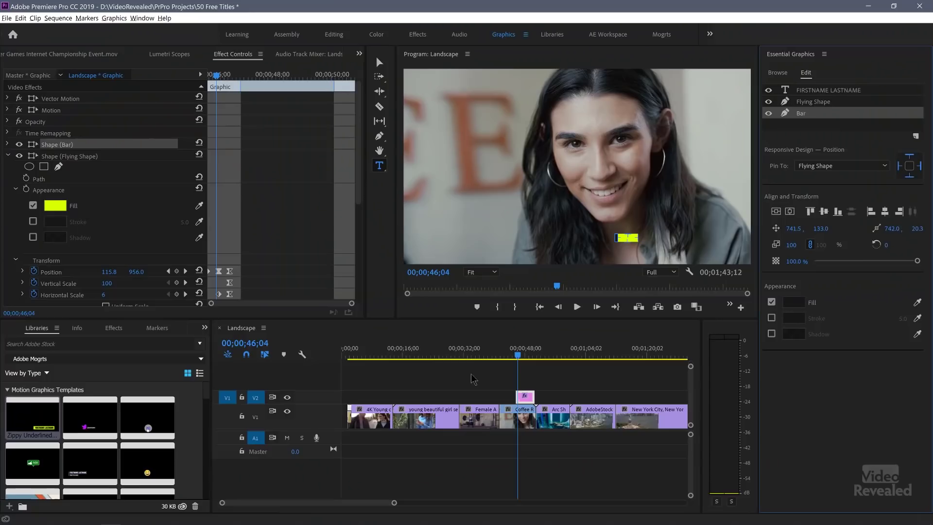
# Replace the FIRSTNAME LASTNAME placeholder in the lower third with the person's full name, with the playhead at 00;00;49;17
pyautogui.moveTo(517, 358); pyautogui.dragTo(530, 360)
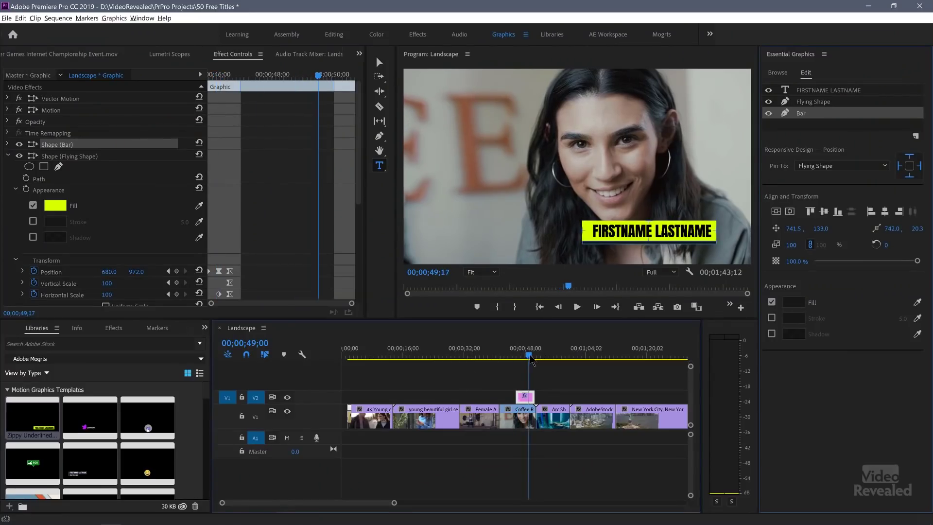
pyautogui.doubleClick(612, 230)
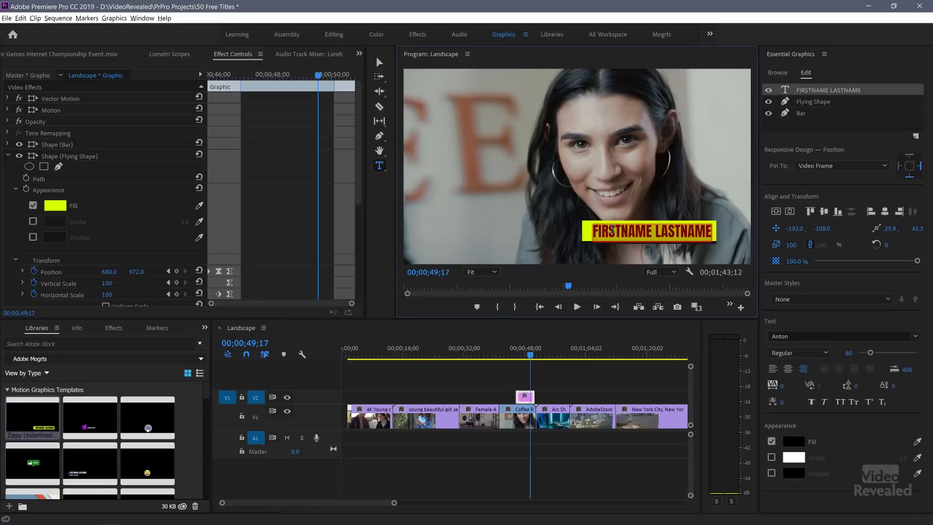
pyautogui.write('COLIN SMITH')
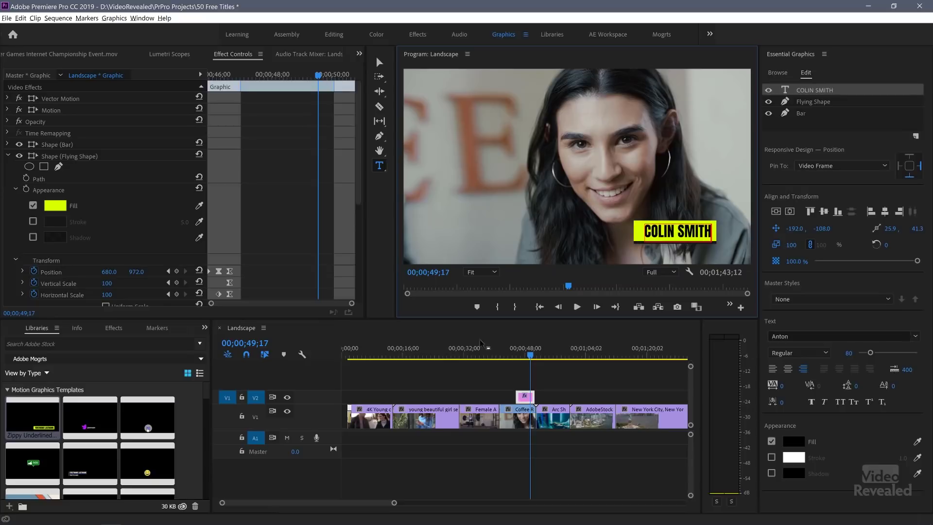
# Play back the edited lower third from just before its start to check the intro and outro animation
pyautogui.click(511, 358)
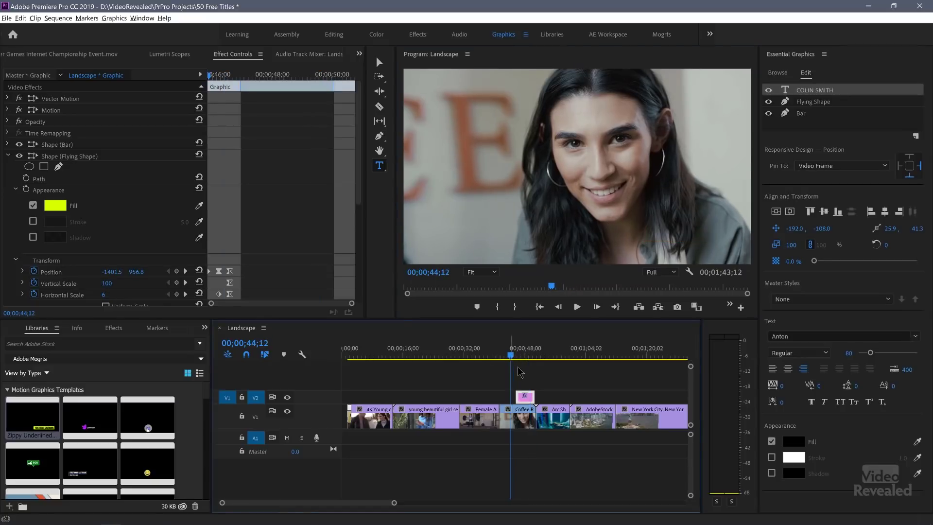
pyautogui.press('space')
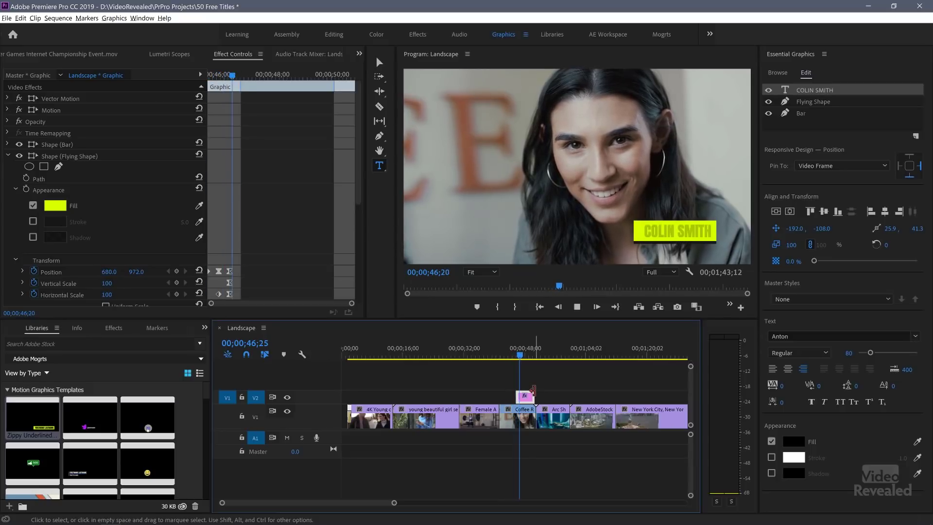
pyautogui.press('space')
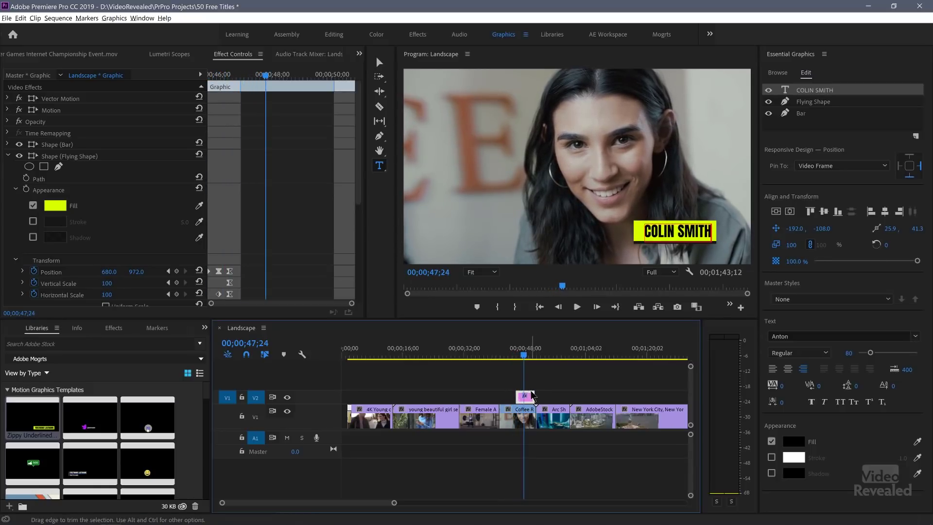
pyautogui.press('space')
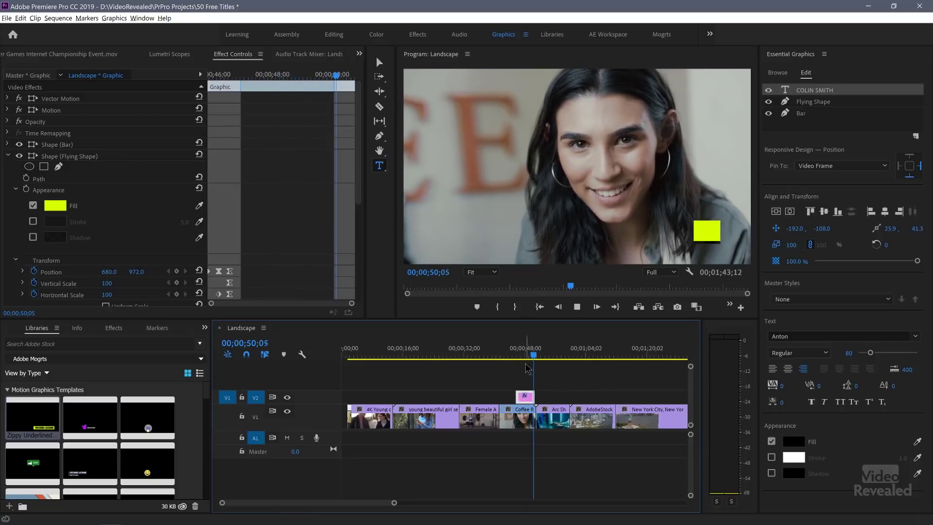
pyautogui.press('space')
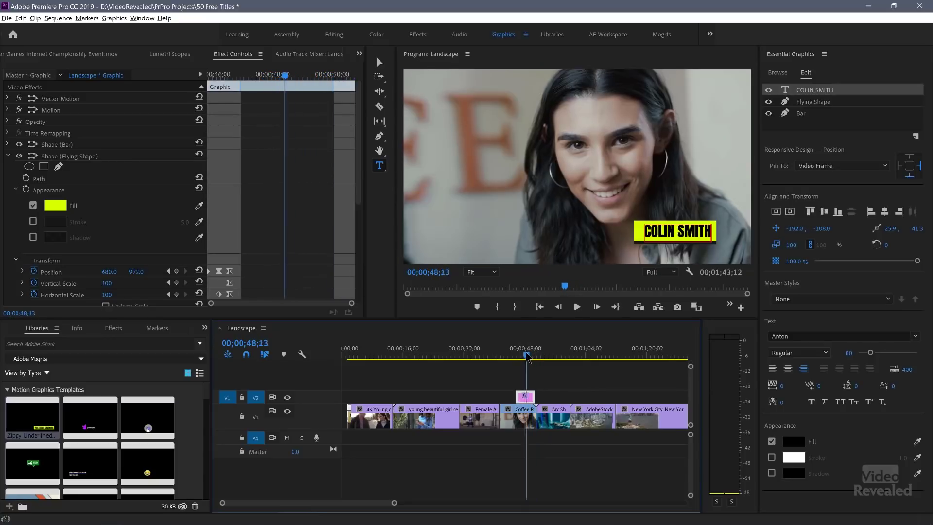
# Collapse the Flying Shape properties in the effect settings and delete the lower-third graphic from V2
pyautogui.click(379, 63)
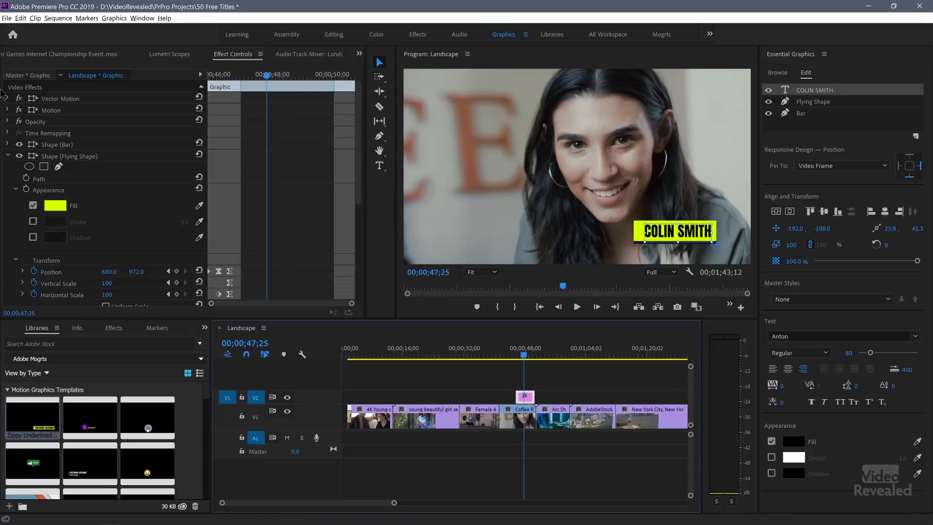
pyautogui.click(9, 156)
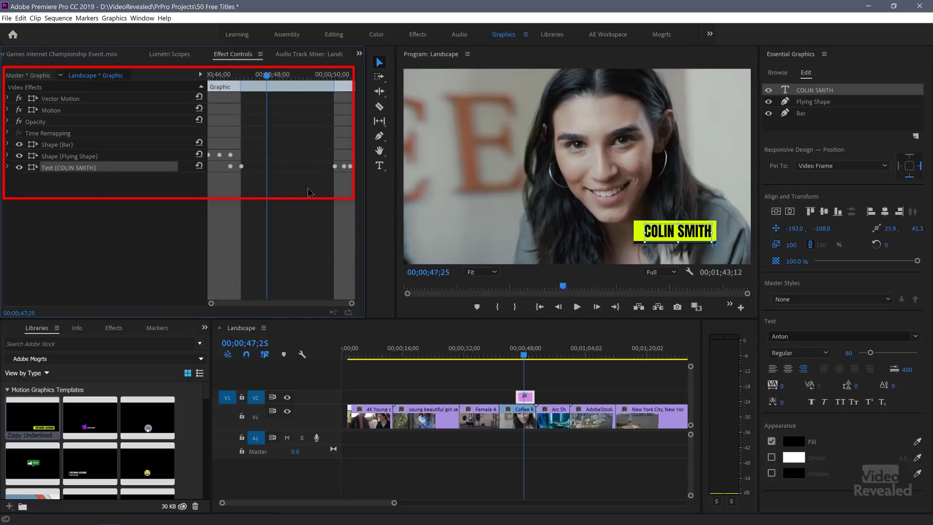
pyautogui.moveTo(553, 377); pyautogui.dragTo(494, 395)
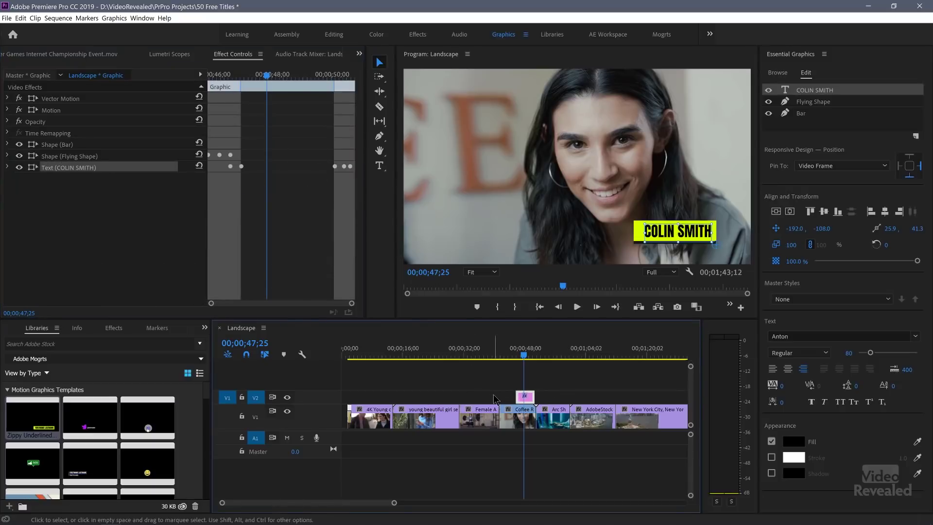
pyautogui.press('Delete')
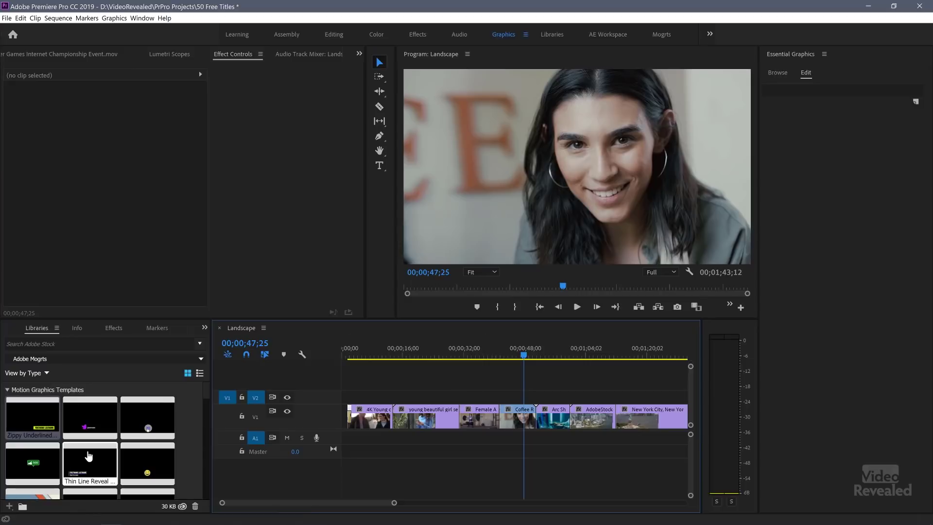
# Place the Thin Line Reveal Lower Third template on V2 above the Coffee clip and play back its animation
pyautogui.scroll(-2, 53, 460)
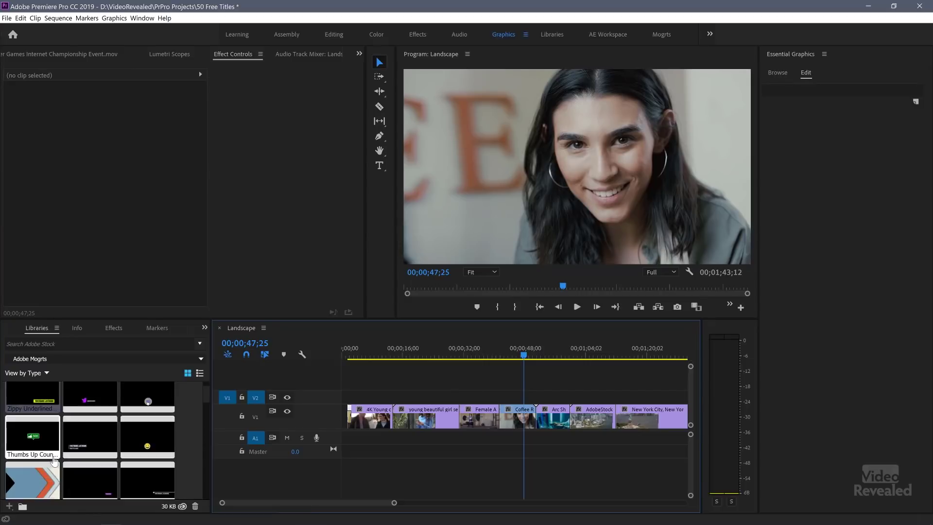
pyautogui.moveTo(176, 414); pyautogui.dragTo(520, 396)
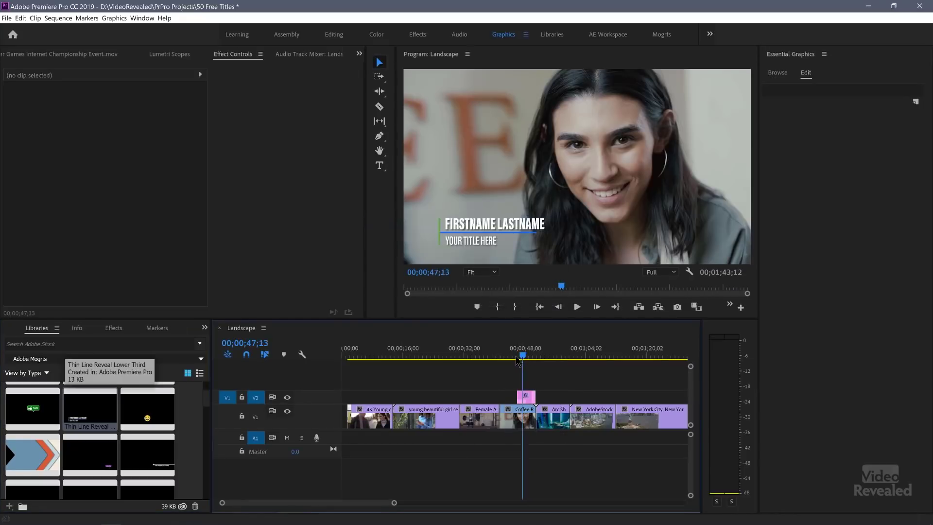
pyautogui.click(518, 358)
pyautogui.press('space')
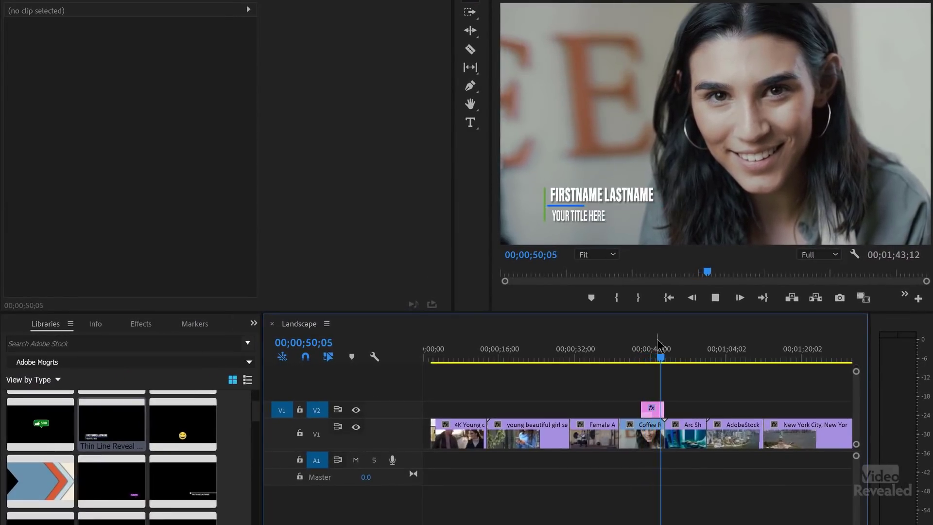
pyautogui.press('space')
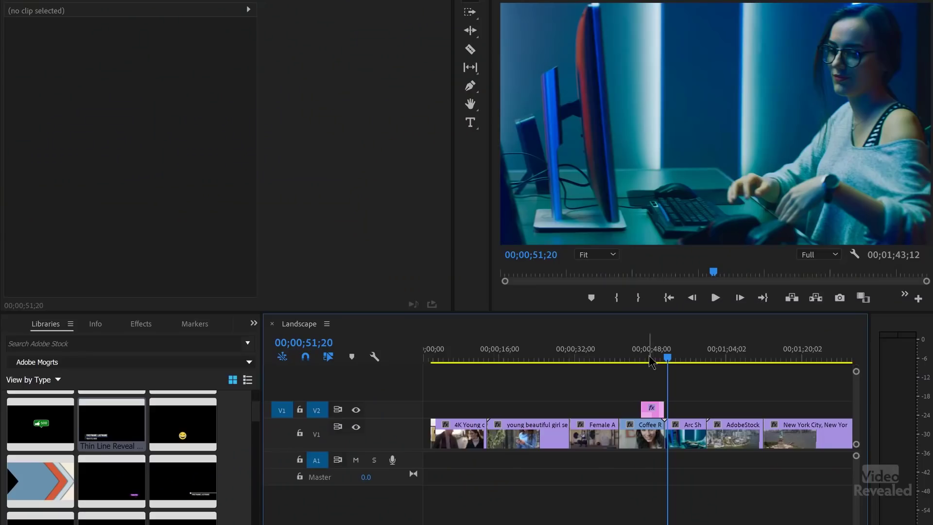
# Return the playhead to 00;00;47;13 and delete the Thin Line Reveal graphic from V2
pyautogui.click(648, 360)
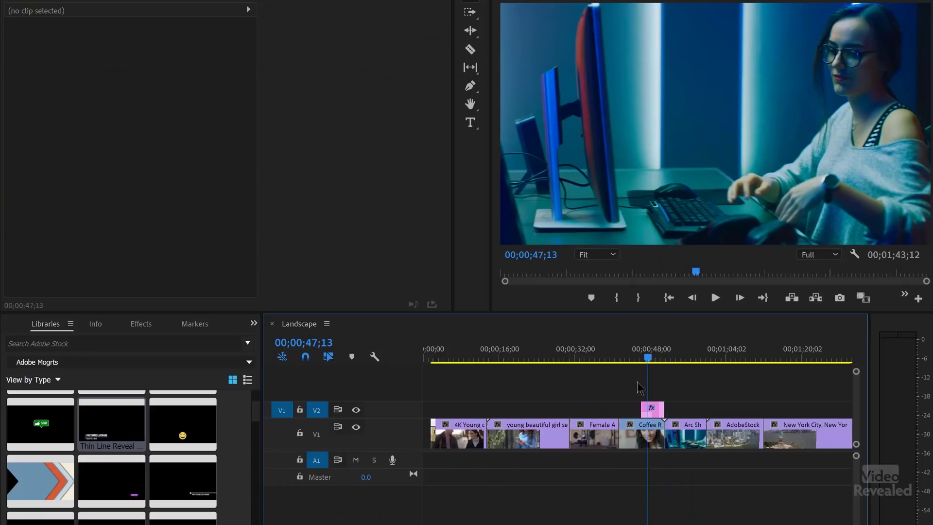
pyautogui.click(652, 409)
pyautogui.press('Delete')
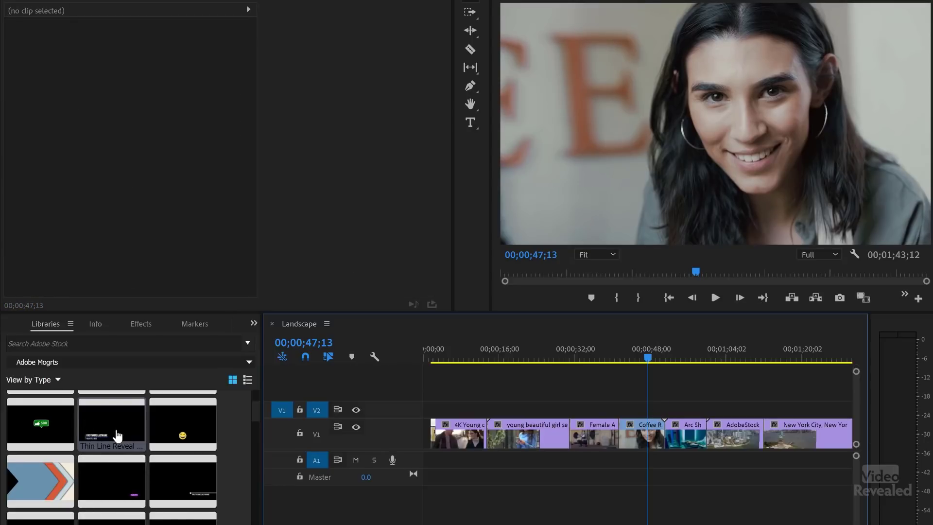
# Place the Spinning Outline Lower Third template on V2 above the Coffee clip, play back its animation and select the graphic
pyautogui.scroll(-1, 117, 436)
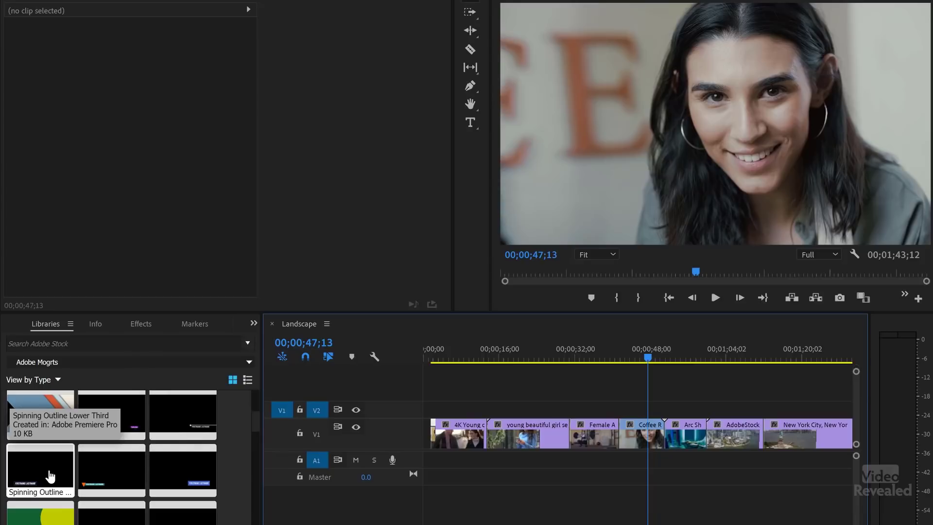
pyautogui.moveTo(51, 476); pyautogui.dragTo(640, 410)
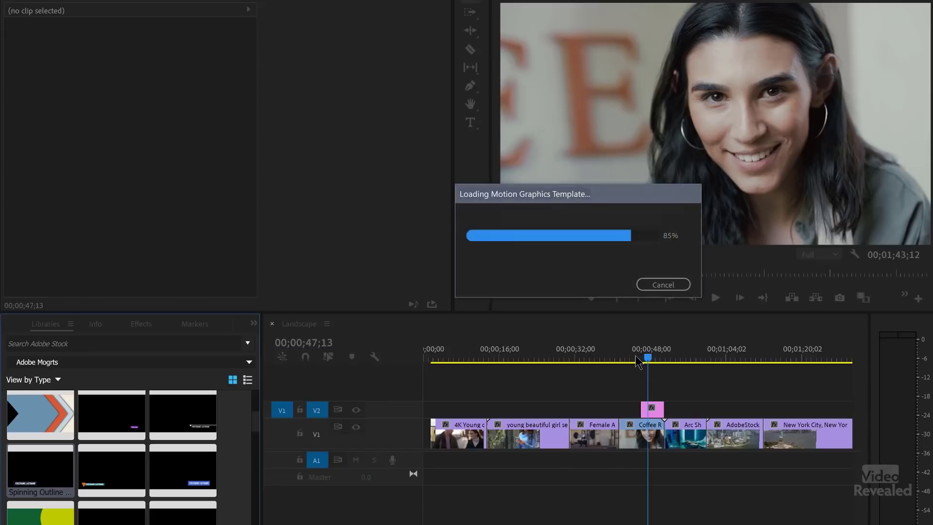
pyautogui.moveTo(641, 357); pyautogui.dragTo(633, 357)
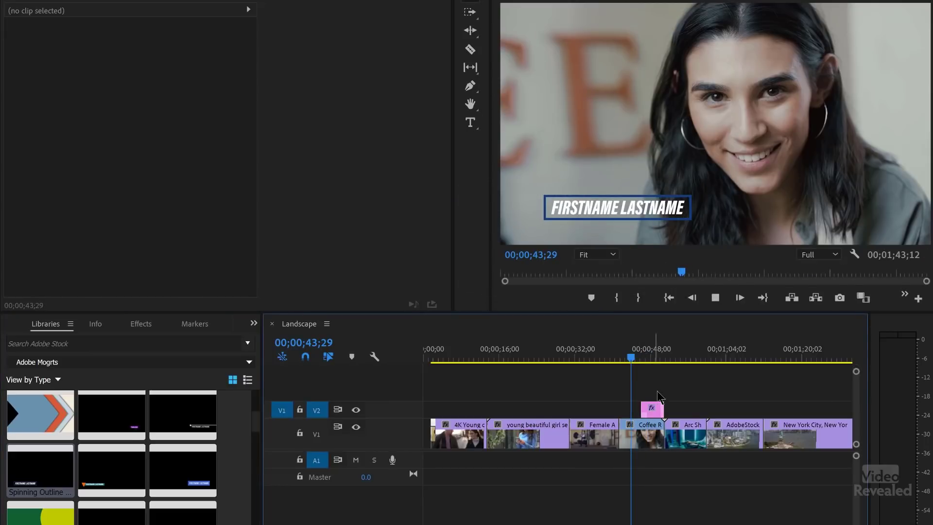
pyautogui.press('space')
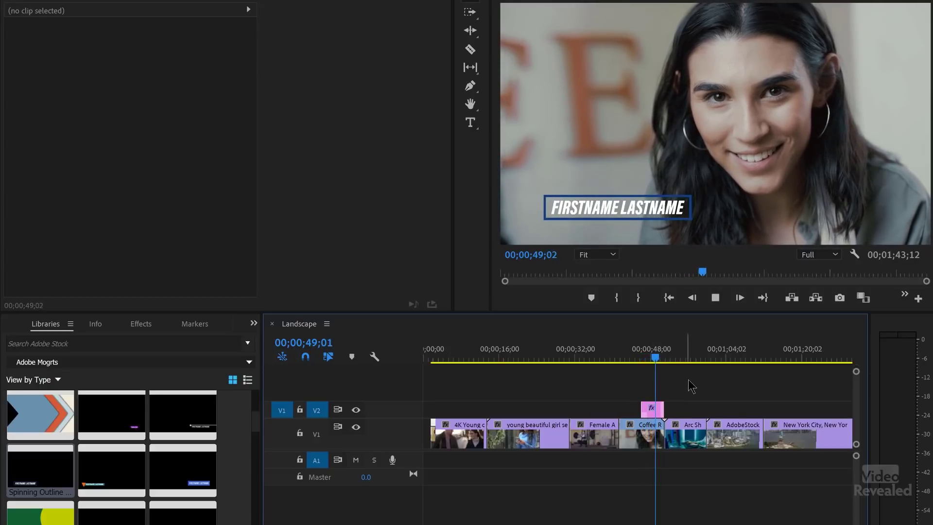
pyautogui.press('space')
pyautogui.click(656, 409)
pyautogui.click(672, 406)
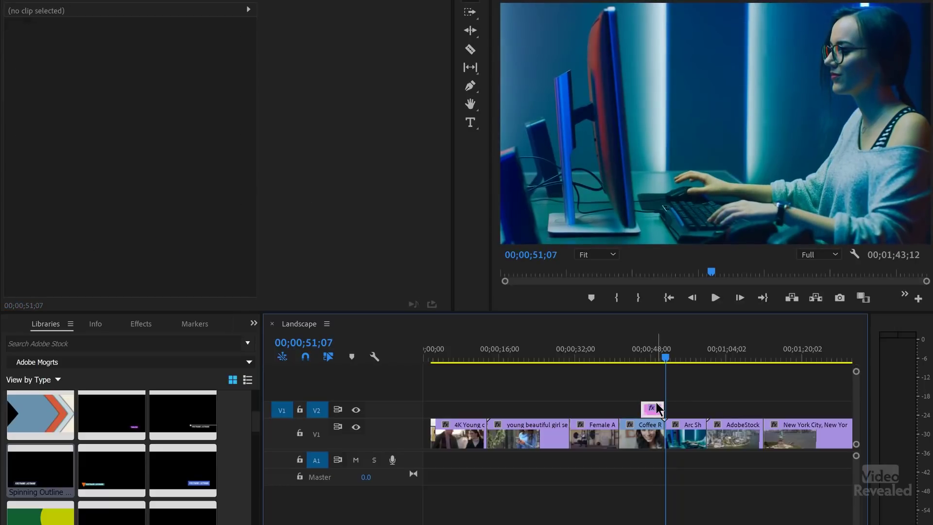
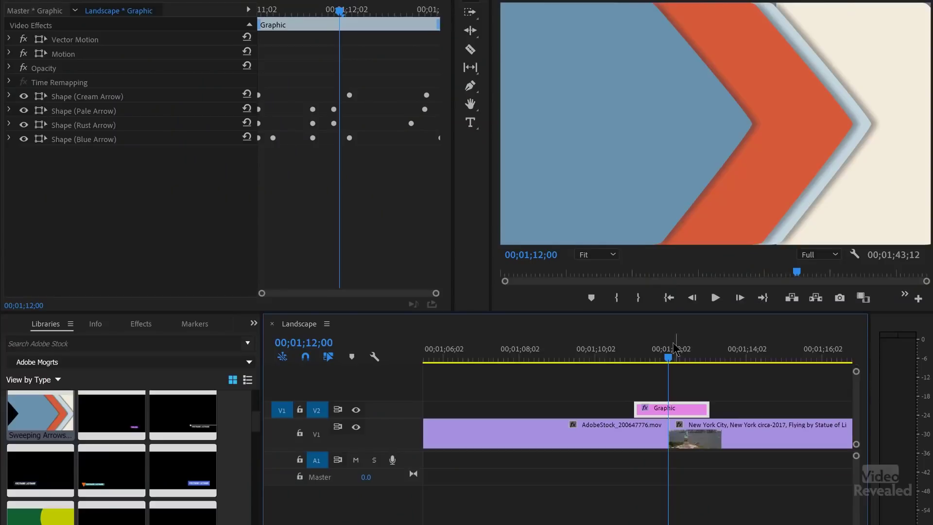
# Compare the footage before and after the Sweeping Arrows transition at 00;01;10;22 and 00;01;14;00
pyautogui.moveTo(674, 346); pyautogui.dragTo(620, 359)
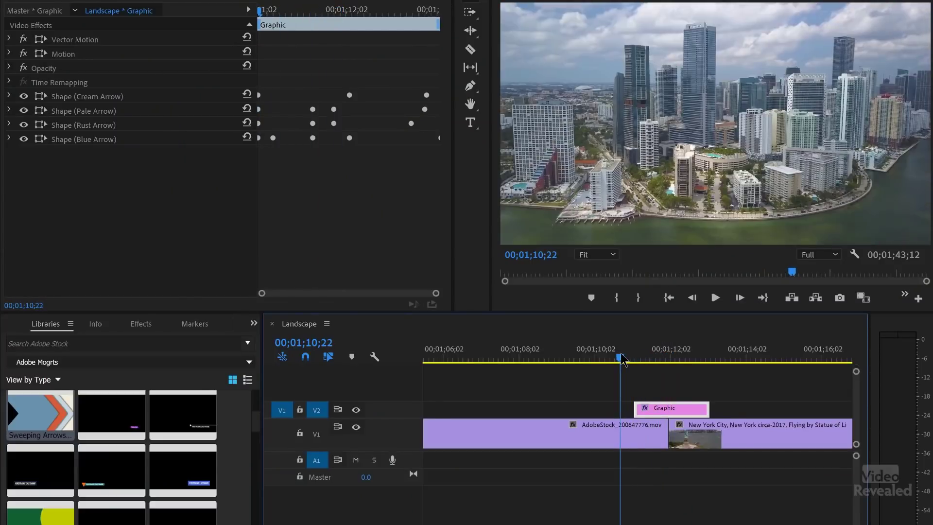
pyautogui.click(743, 354)
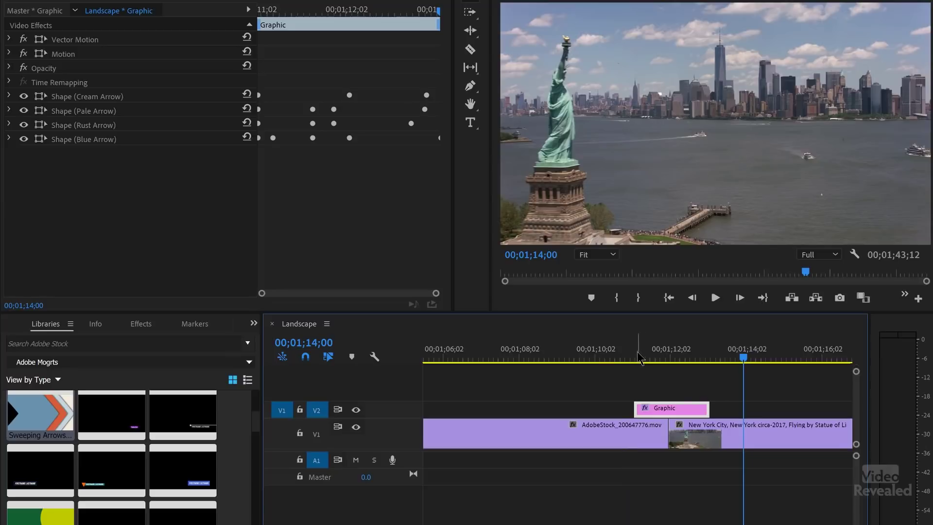
# Play back the Sweeping Arrows transition, park the playhead at 00;01;11;29 and delete its graphic from V2
pyautogui.moveTo(639, 355); pyautogui.dragTo(627, 354)
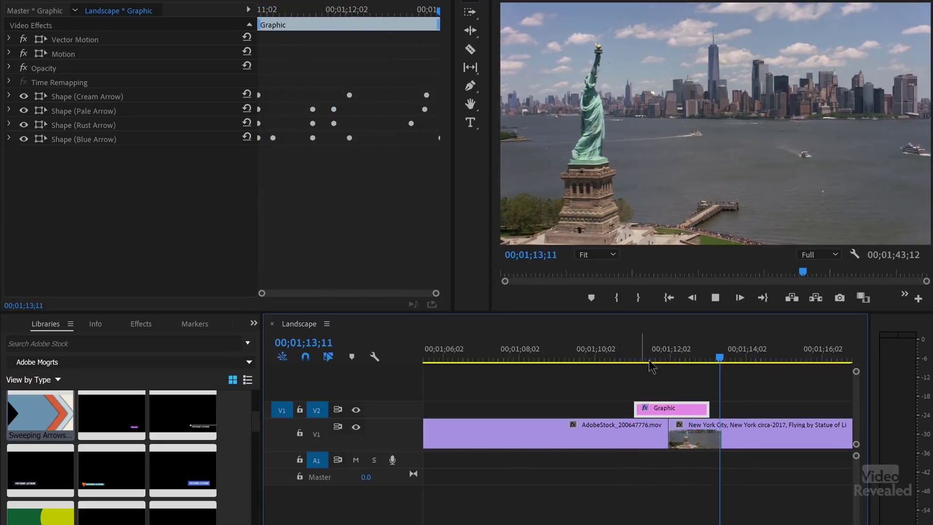
pyautogui.moveTo(651, 355)
pyautogui.mouseDown()
pyautogui.moveTo(720, 355)
pyautogui.moveTo(602, 354)
pyautogui.moveTo(666, 358)
pyautogui.mouseUp()
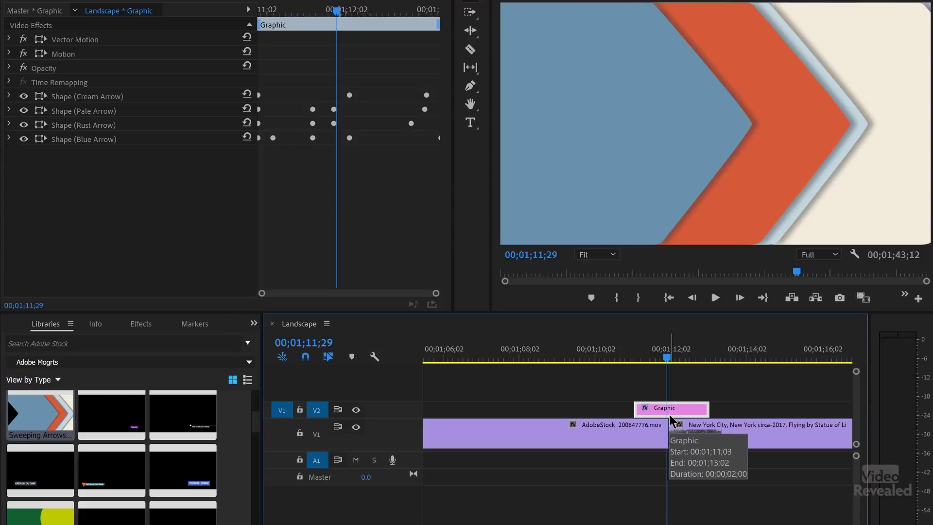
pyautogui.press('Delete')
# Place the Simple Circle Transition template on V2 over the cut into the New York City clip and play it back
pyautogui.moveTo(48, 515); pyautogui.dragTo(684, 407)
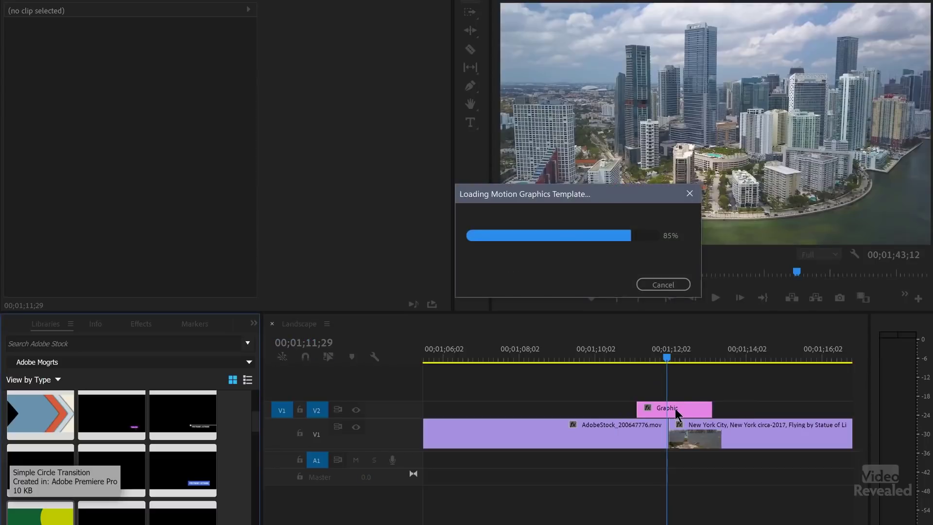
pyautogui.moveTo(652, 361); pyautogui.dragTo(636, 363)
pyautogui.press('space')
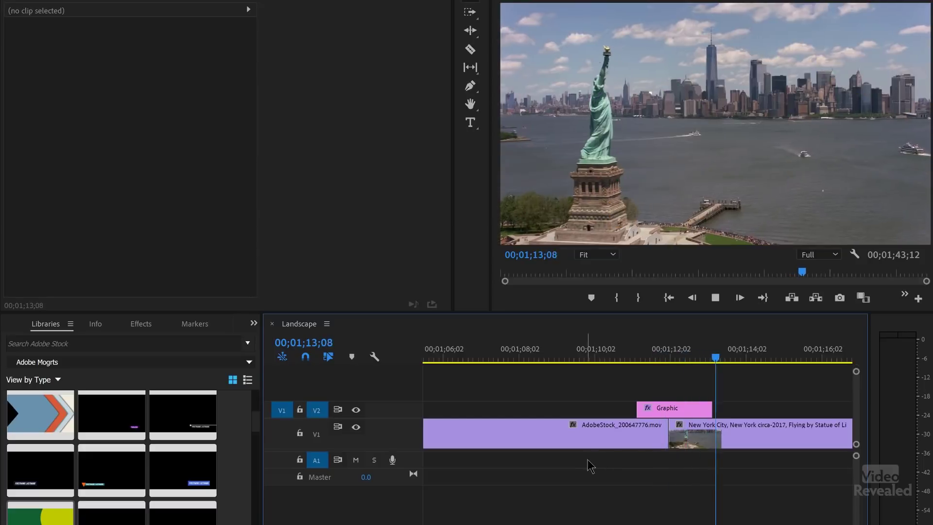
pyautogui.click(675, 404)
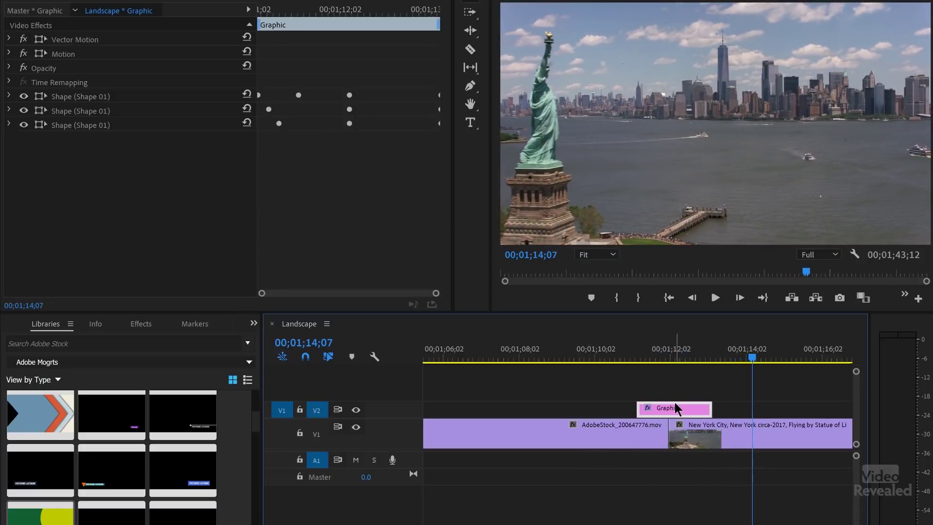
pyautogui.press('Delete')
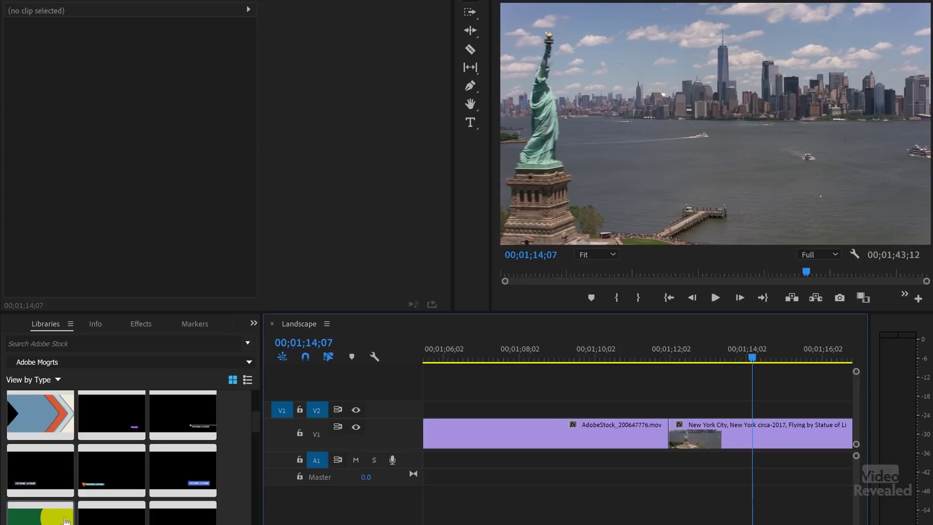
pyautogui.click(681, 409)
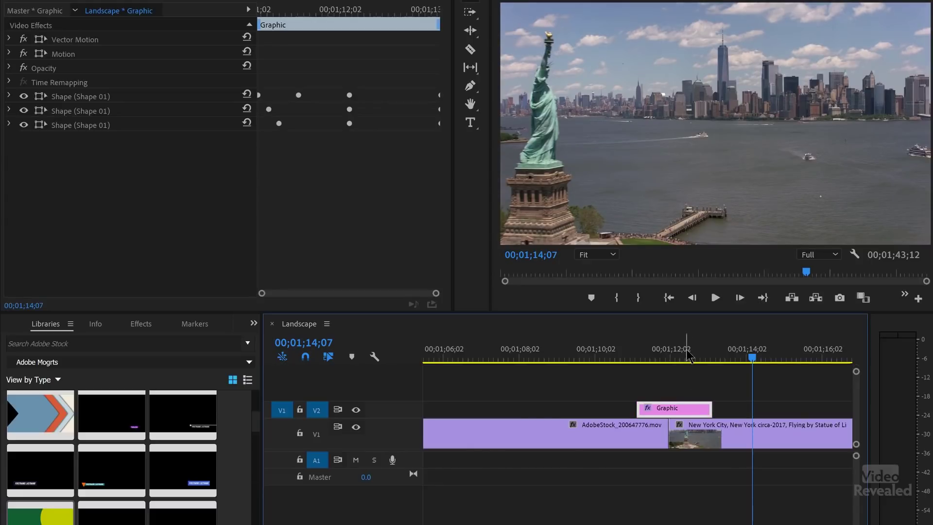
# With the playhead at 00;01;12;13 inside the circle transition, set the orange circle's fill to bright green 00FF0D
pyautogui.click(681, 409)
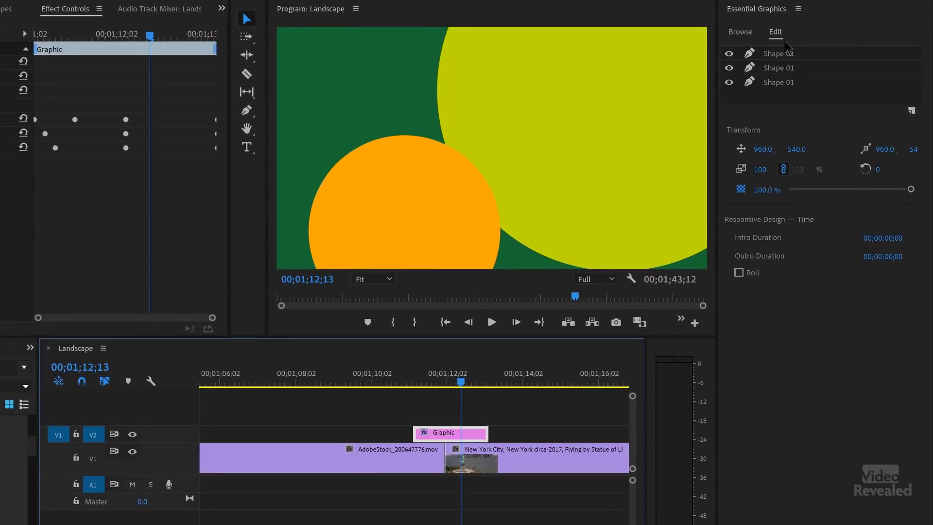
pyautogui.click(779, 54)
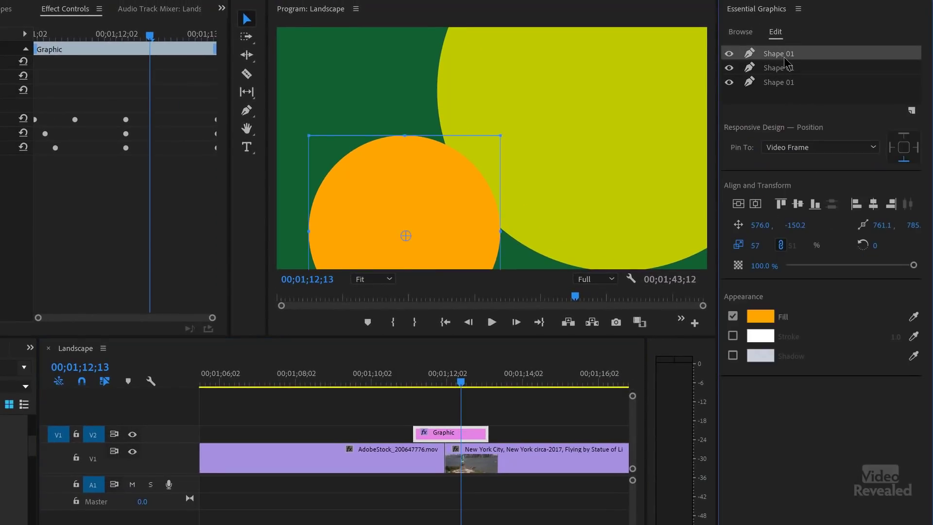
pyautogui.click(761, 318)
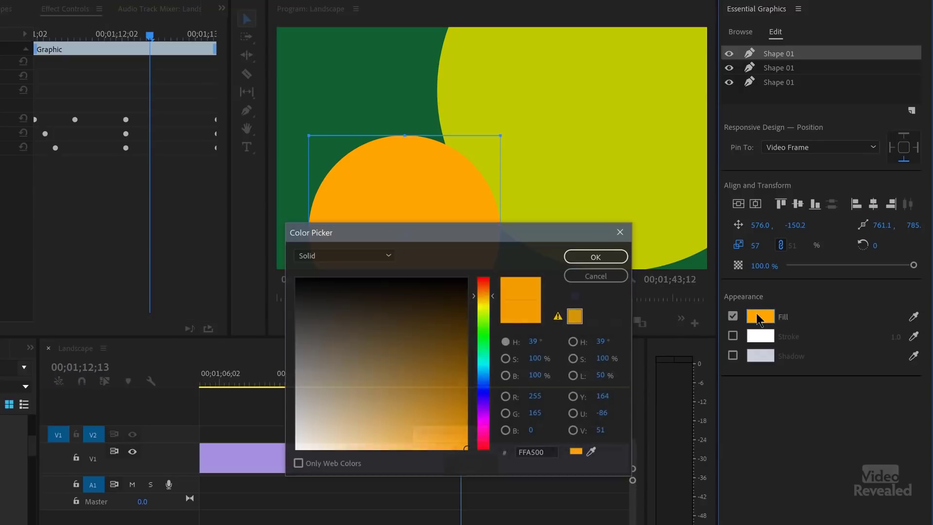
pyautogui.click(482, 336)
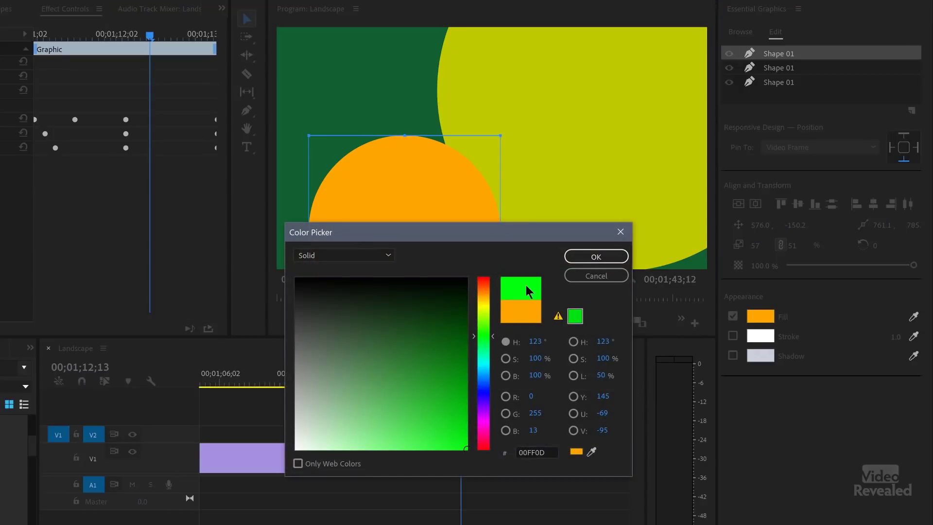
pyautogui.click(594, 259)
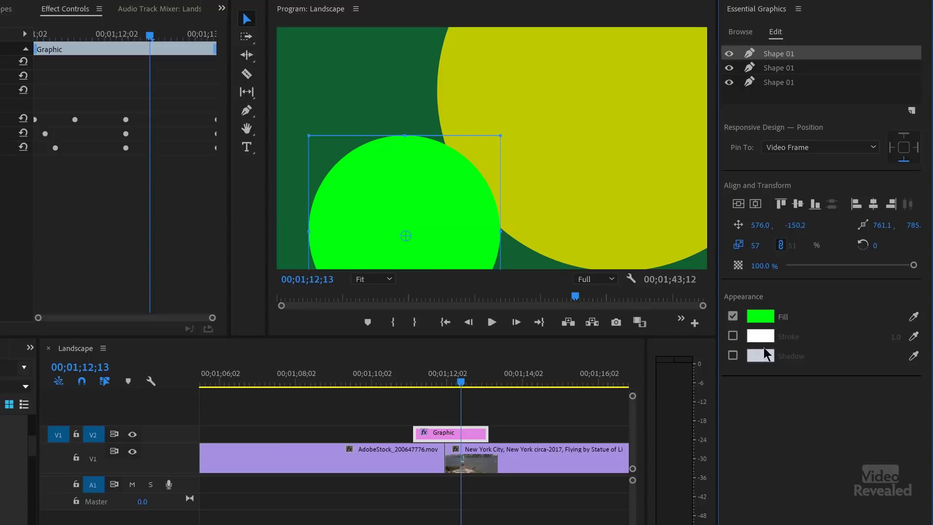
# Set the fill of the transition's large yellow-green circle to blue
pyautogui.click(779, 68)
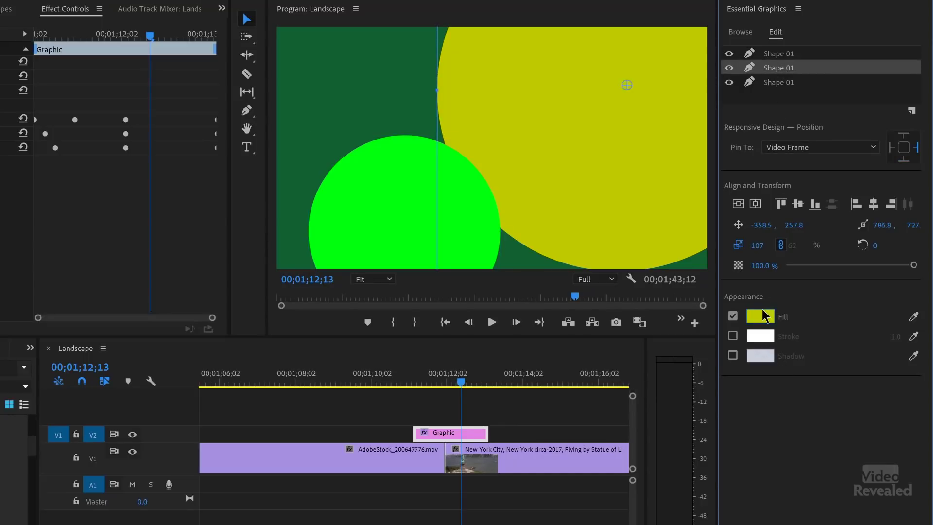
pyautogui.click(761, 316)
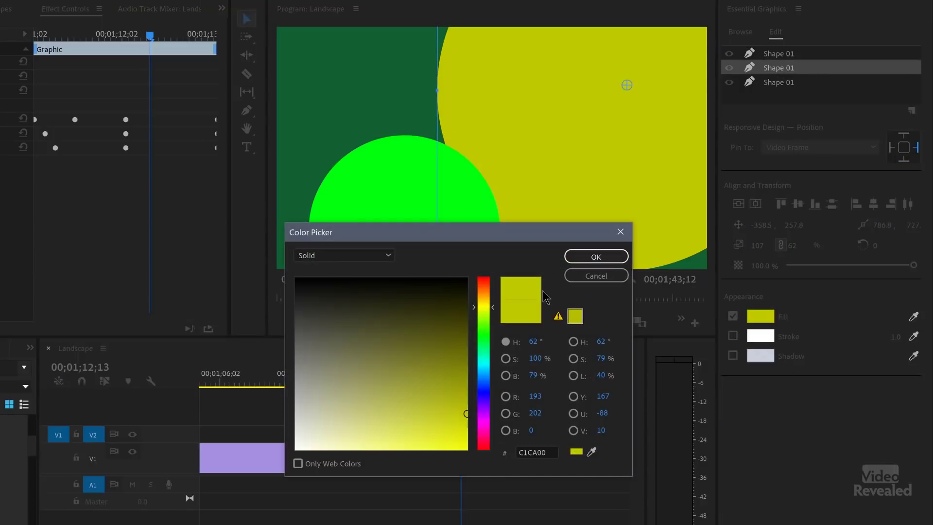
pyautogui.click(484, 394)
pyautogui.click(595, 257)
# Play back the recoloured circle transition and delete its graphic from V2
pyautogui.click(399, 381)
pyautogui.press('space')
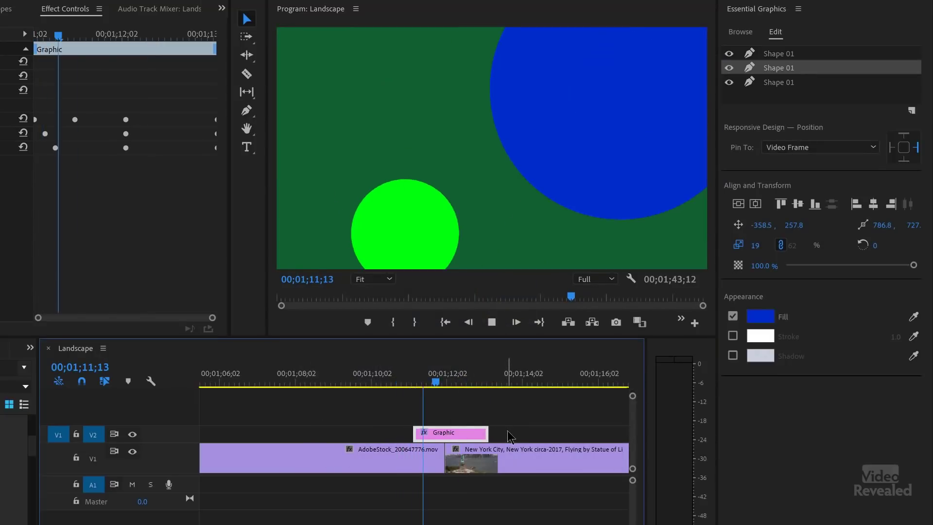
pyautogui.press('space')
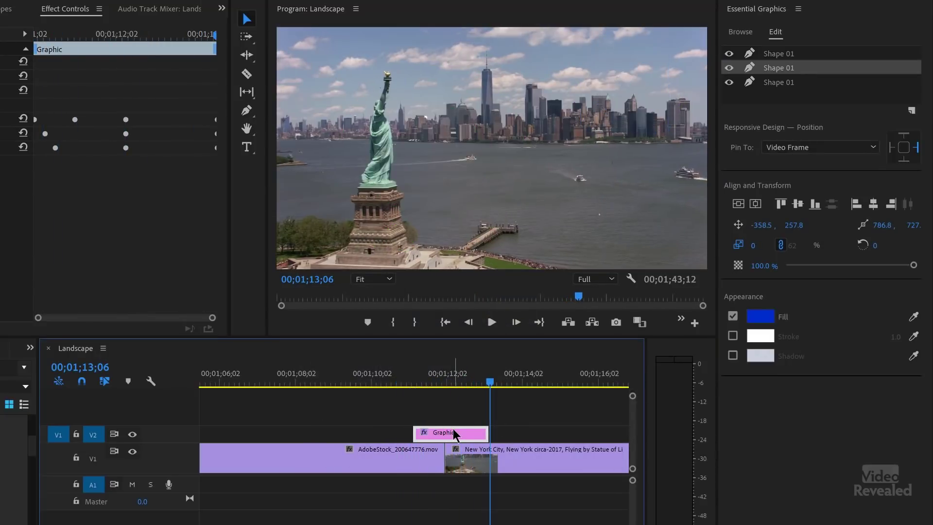
pyautogui.press('Delete')
# Place the Mondrian Transition template on V2 at 00;00;58;14, above the end of the gamer Arc Shot clip
pyautogui.scroll(-4, 153, 465)
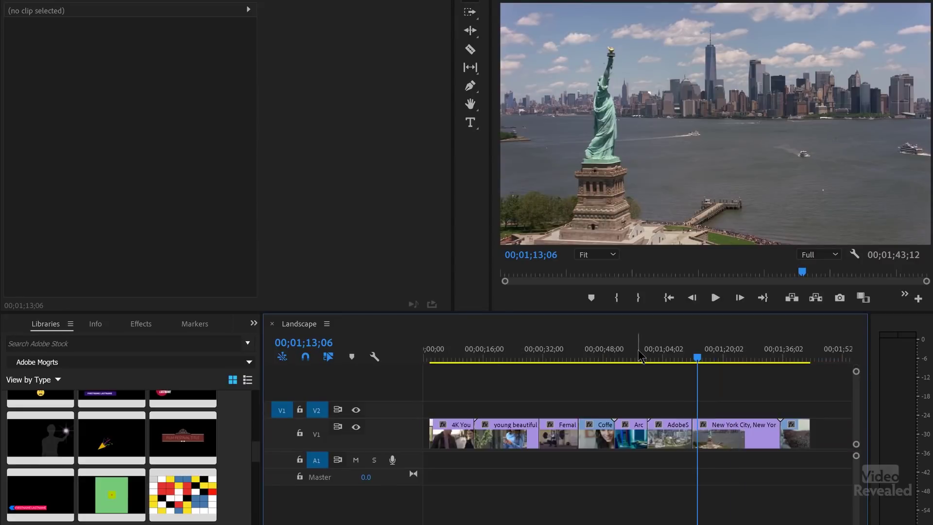
pyautogui.moveTo(634, 354); pyautogui.dragTo(645, 356)
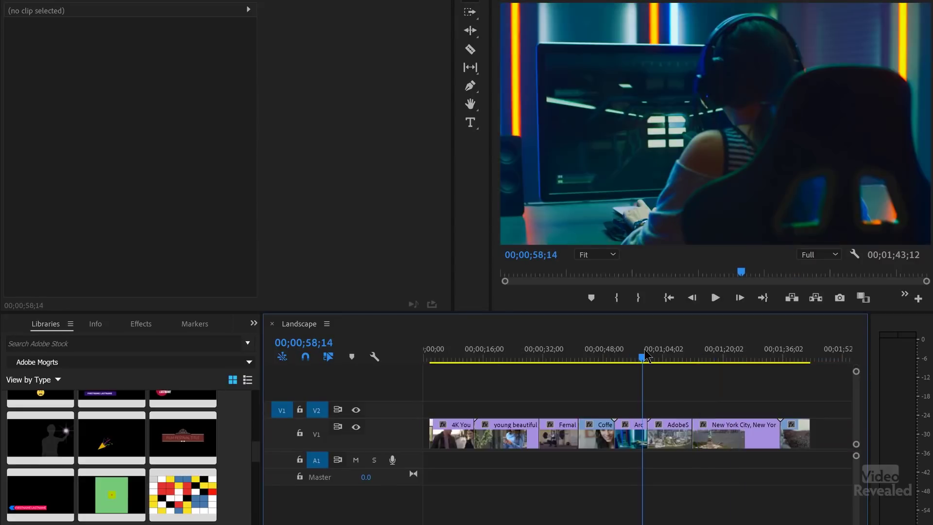
pyautogui.moveTo(187, 483); pyautogui.dragTo(661, 391)
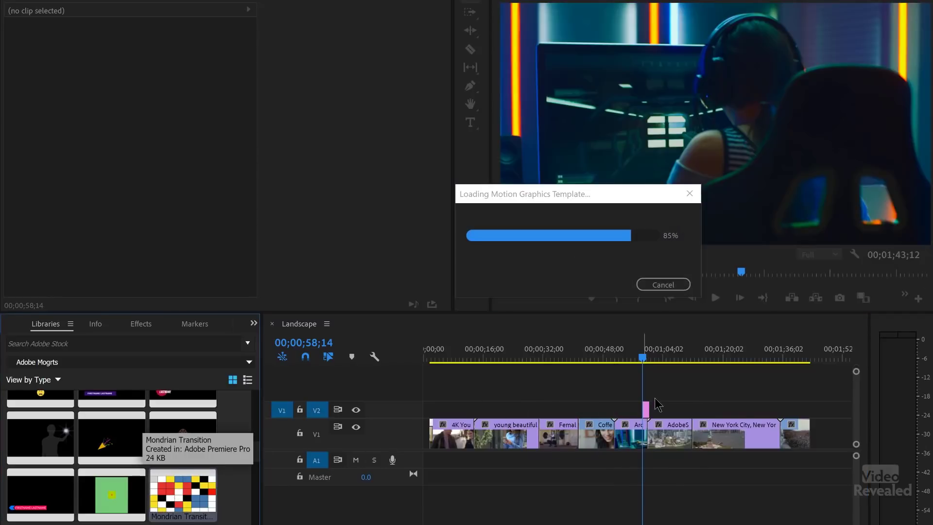
pyautogui.press('=')
pyautogui.press('=')
pyautogui.press('=')
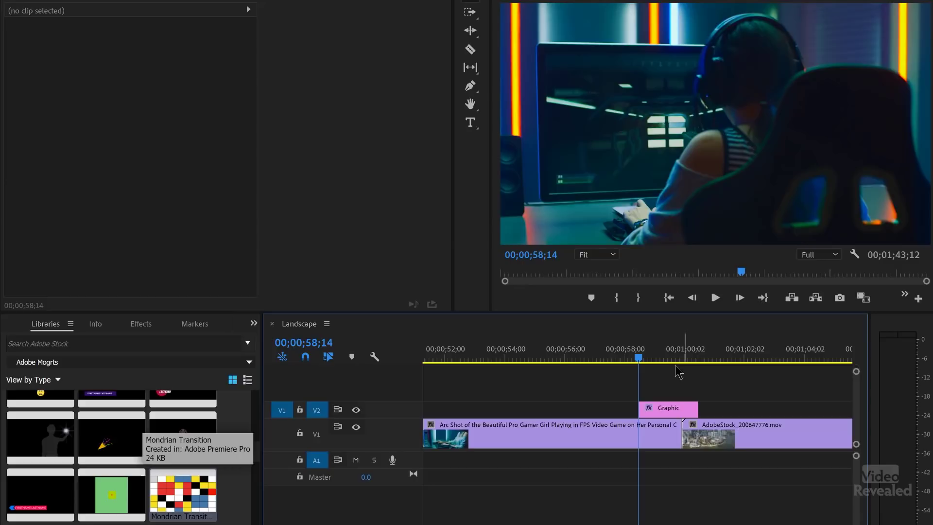
# Check the Mondrian graphic at the 00;00;59;28 cut and at 00;00;59;09, and look through its rectangle layers
pyautogui.moveTo(678, 360); pyautogui.dragTo(682, 360)
pyautogui.click(673, 407)
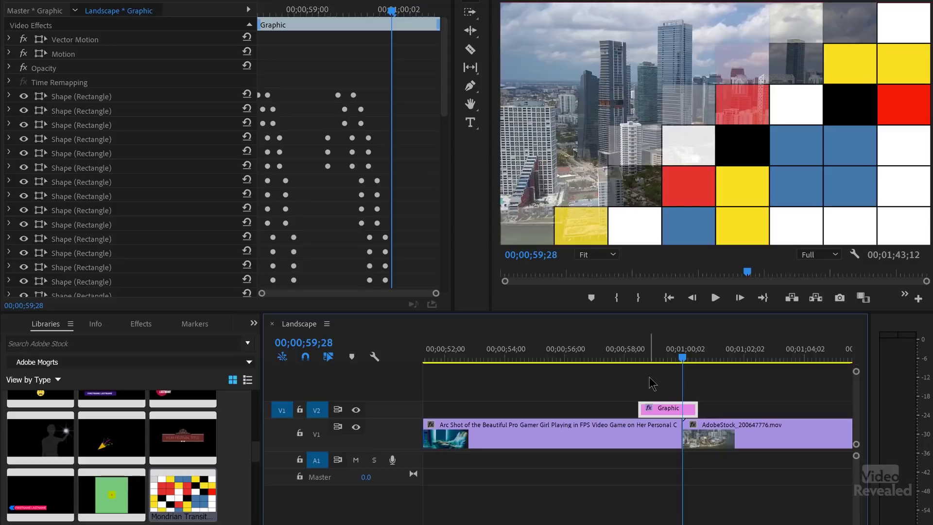
pyautogui.moveTo(657, 360)
pyautogui.mouseDown()
pyautogui.moveTo(644, 361)
pyautogui.moveTo(667, 366)
pyautogui.mouseUp()
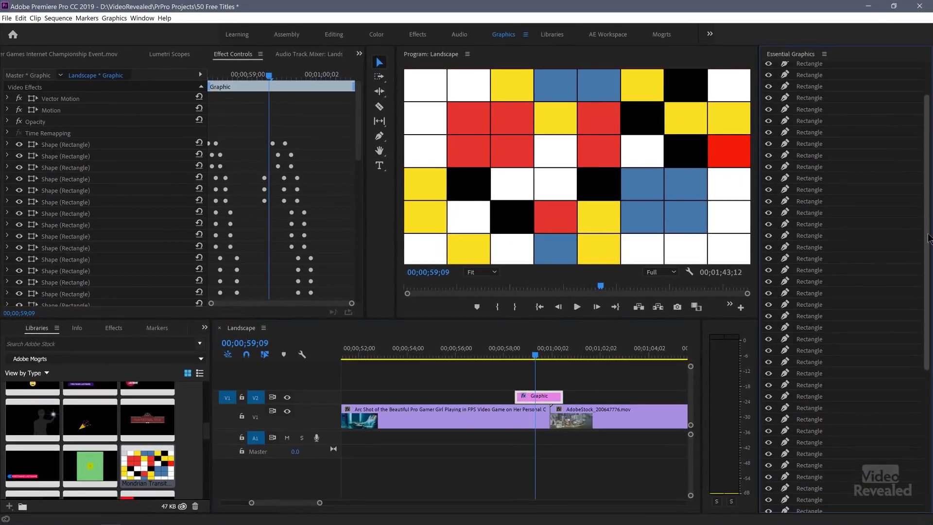
pyautogui.moveTo(928, 238)
pyautogui.mouseDown()
pyautogui.moveTo(926, 316)
pyautogui.moveTo(926, 97)
pyautogui.mouseUp()
pyautogui.moveTo(358, 117); pyautogui.dragTo(346, 101)
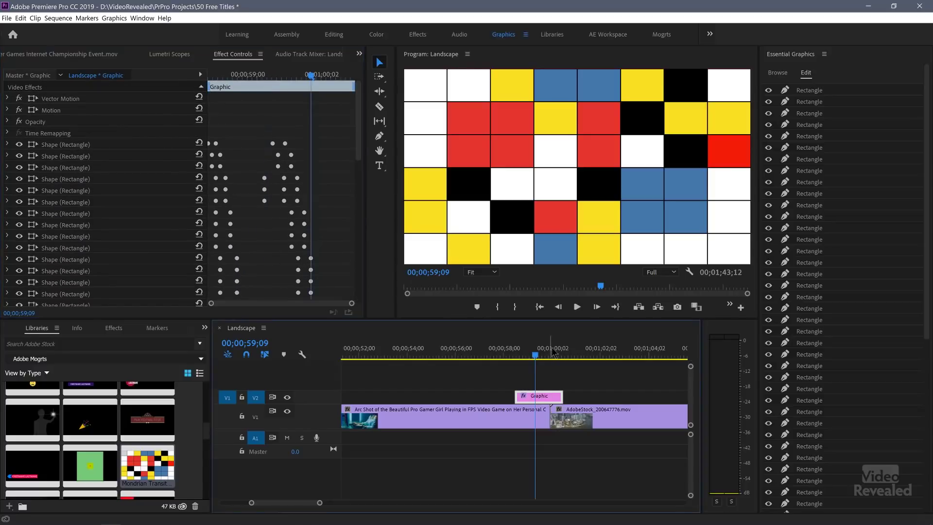
# Nudge the Mondrian graphic later on V2, frame by frame, until its tiles cover the picture at the 00;00;59;28 cut
pyautogui.click(551, 353)
pyautogui.moveTo(548, 354); pyautogui.dragTo(554, 358)
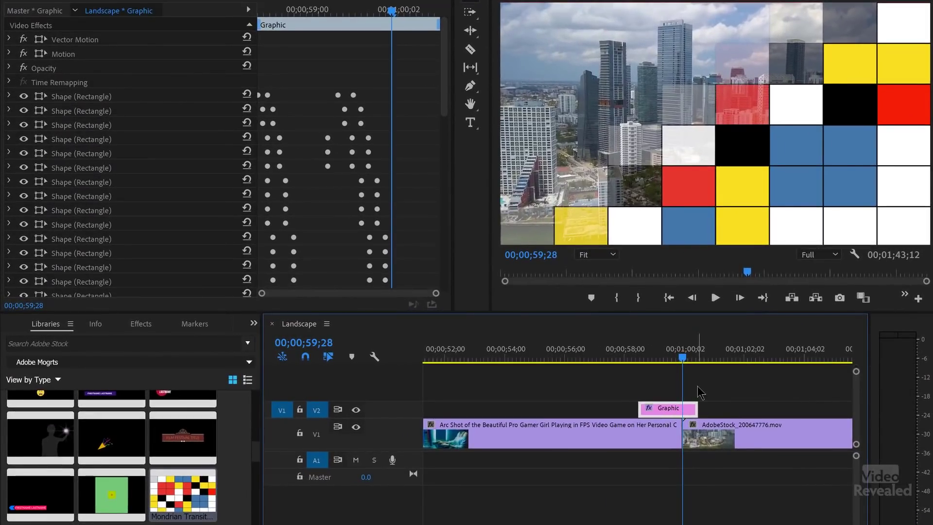
pyautogui.hotkey('alt', 'Right')
pyautogui.hotkey('alt', 'Right')
pyautogui.hotkey('alt', 'Right')
pyautogui.hotkey('alt', 'Right')
pyautogui.hotkey('alt', 'Right')
pyautogui.hotkey('alt', 'Right')
pyautogui.hotkey('alt', 'Right')
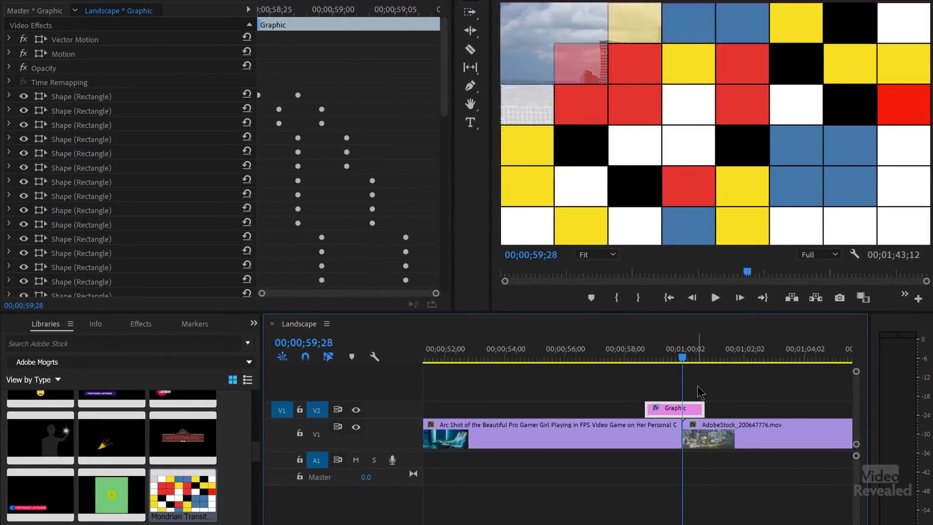
pyautogui.hotkey('alt', 'Right')
pyautogui.hotkey('alt', 'Right')
pyautogui.hotkey('alt', 'Right')
pyautogui.hotkey('alt', 'Right')
pyautogui.hotkey('alt', 'Right')
pyautogui.hotkey('alt', 'Right')
pyautogui.hotkey('alt', 'Right')
pyautogui.hotkey('alt', 'Right')
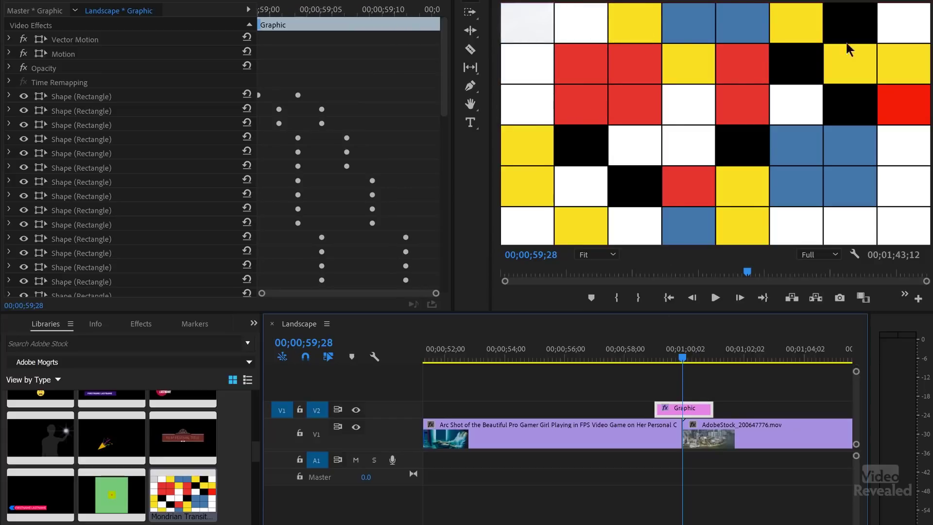
# Play back the repositioned Mondrian Transition and remove its graphic from V2, with the playhead returned to the 00;00;59;28 cut
pyautogui.click(652, 358)
pyautogui.press('space')
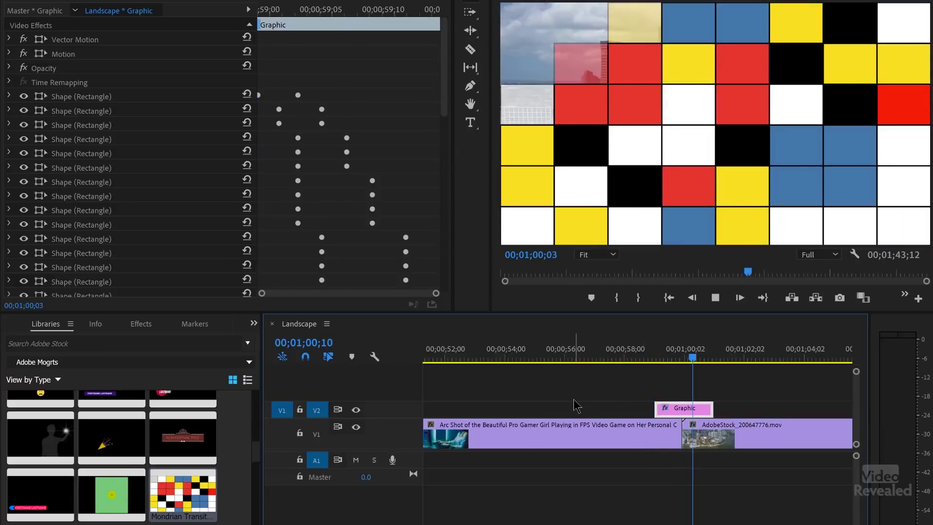
pyautogui.press('Up')
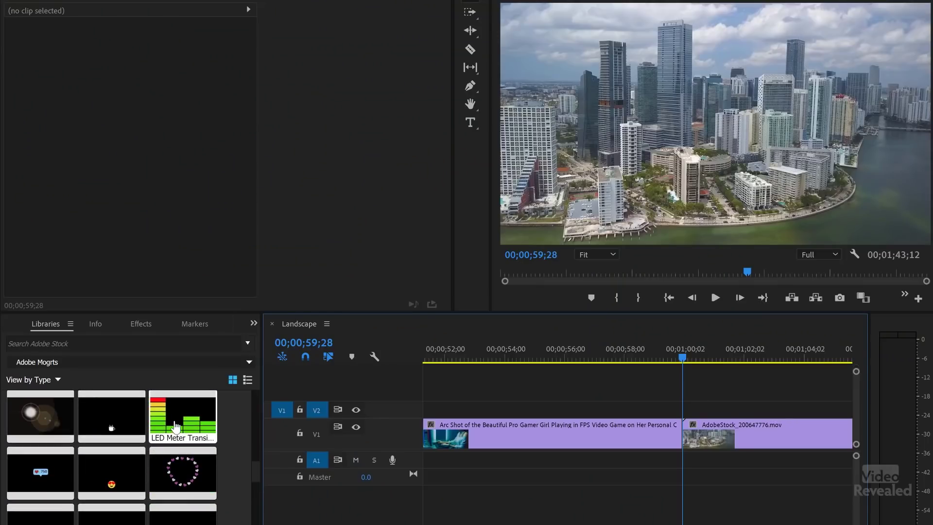
# Place the LED Meter Transition template on V2 over the cut between the Arc Shot and AdobeStock clips and play it back
pyautogui.moveTo(176, 427); pyautogui.dragTo(660, 409)
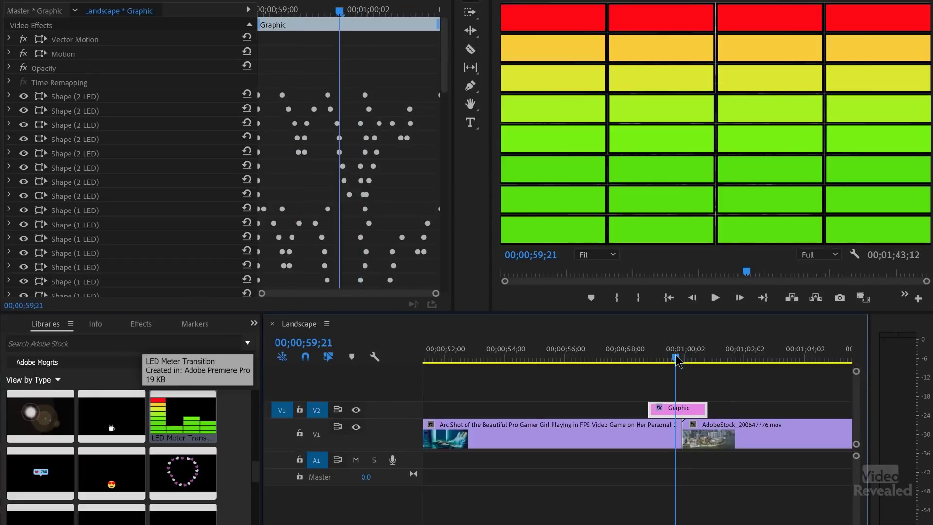
pyautogui.press('space')
pyautogui.click(634, 361)
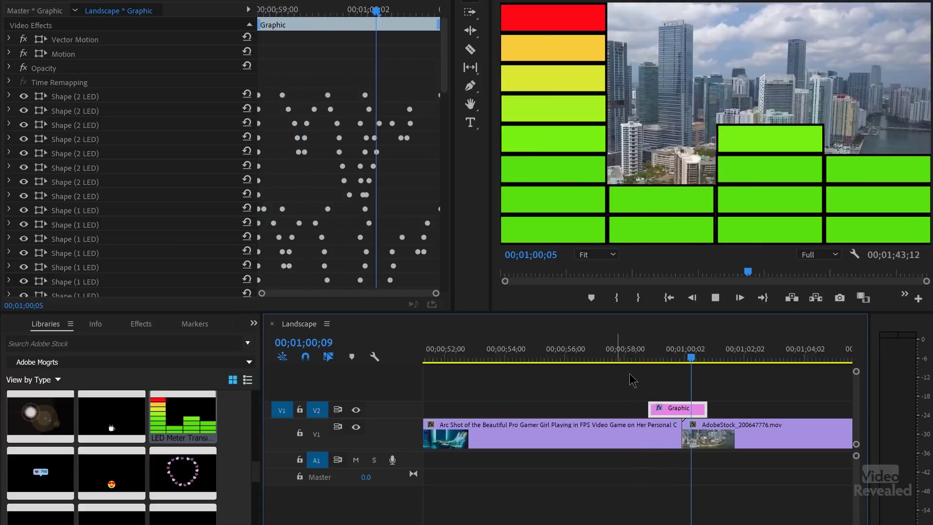
pyautogui.click(643, 361)
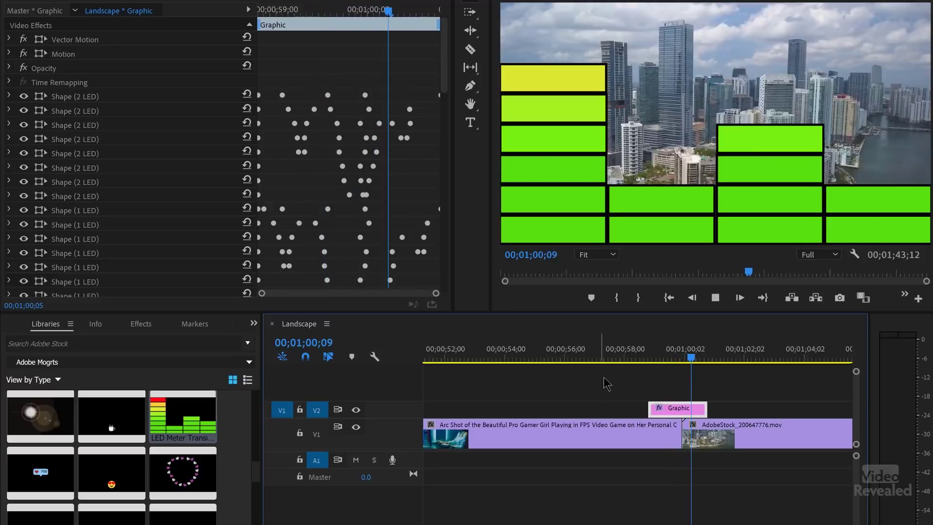
# Check the LED Meter Transition at 00;00;59;29 and 00;01;00;11, replay it and look through its keyframed shape layers
pyautogui.moveTo(651, 360); pyautogui.dragTo(686, 366)
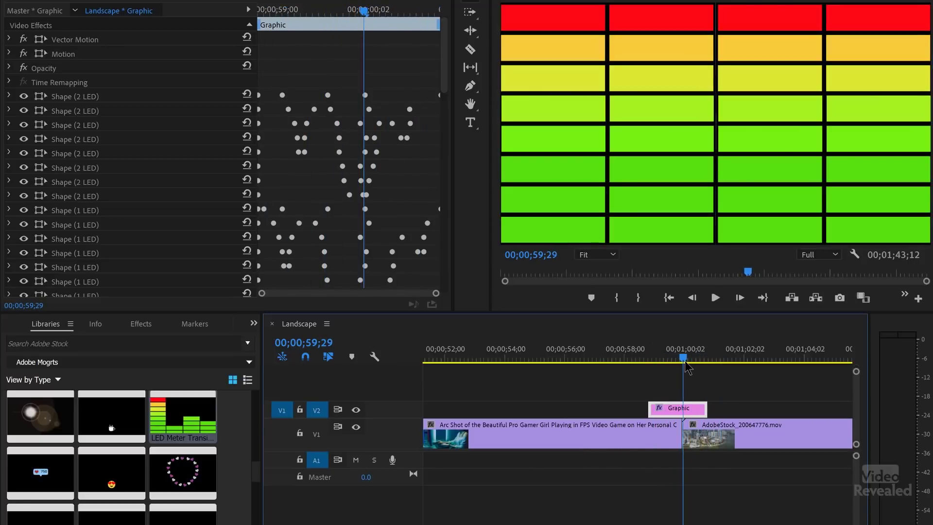
pyautogui.moveTo(684, 367); pyautogui.dragTo(636, 365)
pyautogui.press('space')
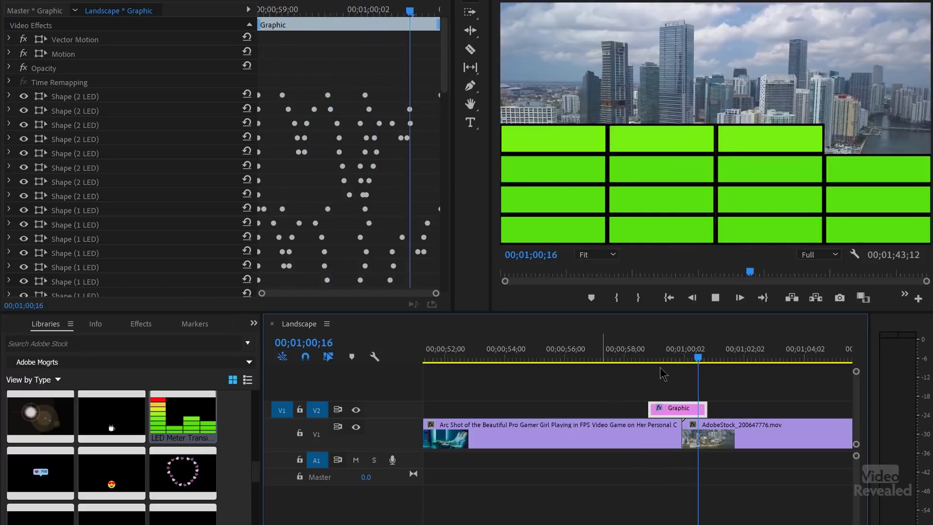
pyautogui.moveTo(674, 363); pyautogui.dragTo(694, 357)
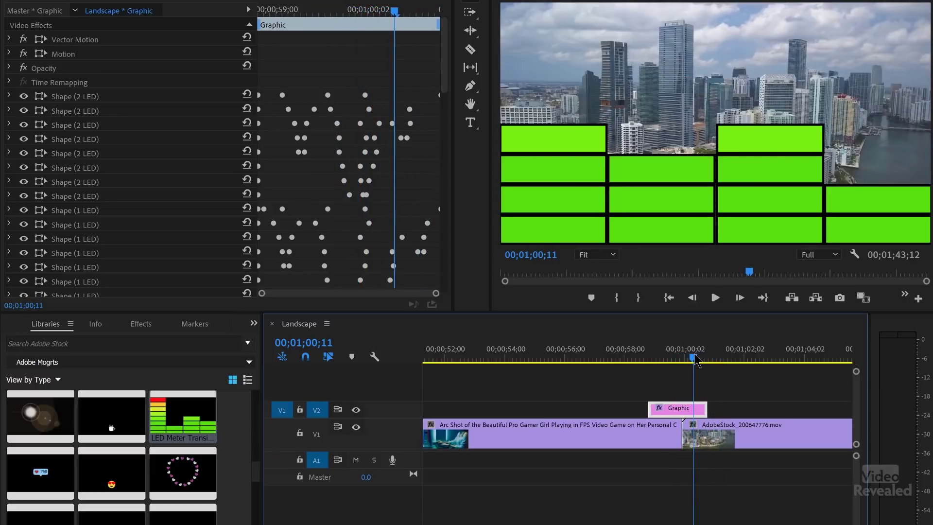
pyautogui.moveTo(443, 77); pyautogui.dragTo(452, 263)
pyautogui.moveTo(450, 271); pyautogui.dragTo(440, 46)
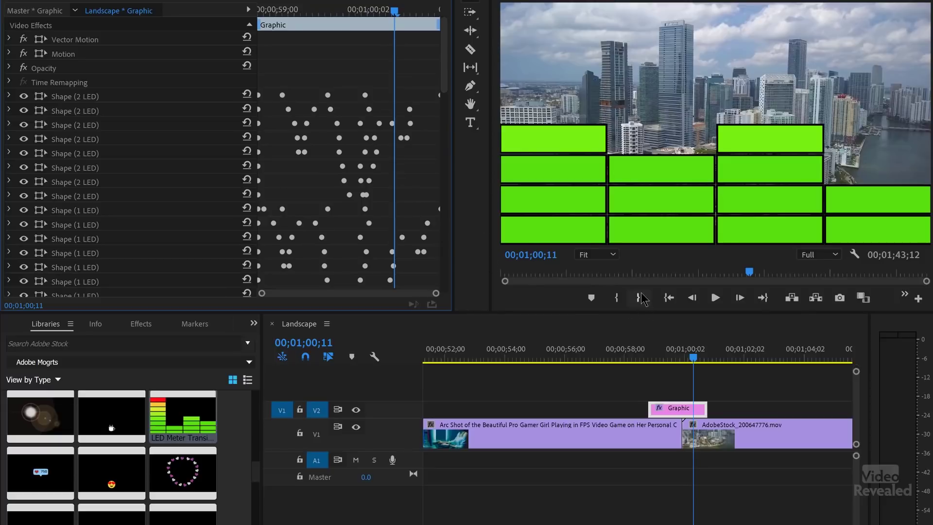
# Remove the LED Meter Transition graphic from V2 in the Landscape sequence
pyautogui.click(664, 358)
pyautogui.press('Delete')
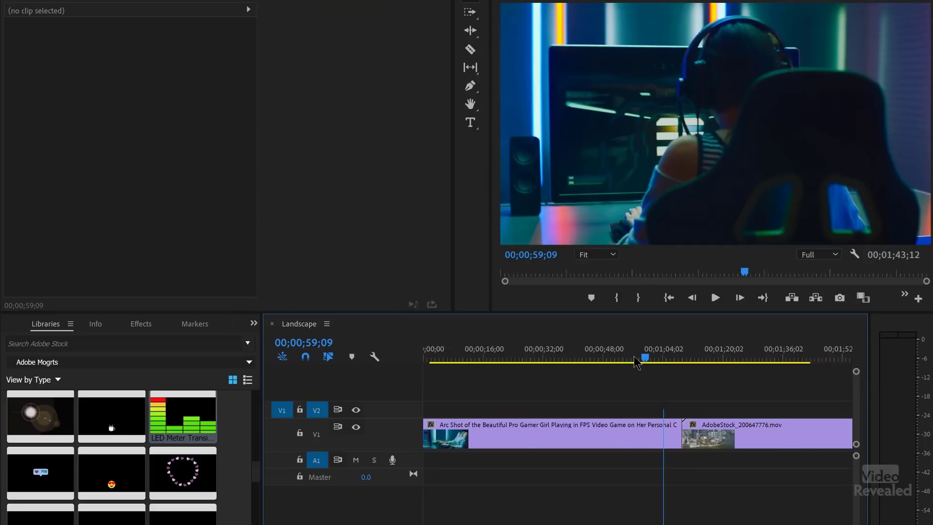
pyautogui.press('\\')
# Place the Lens Flare Transition template on V2 at 00;01;10;19, over the cut between the AdobeStock and New York City clips
pyautogui.scroll(2, 132, 433)
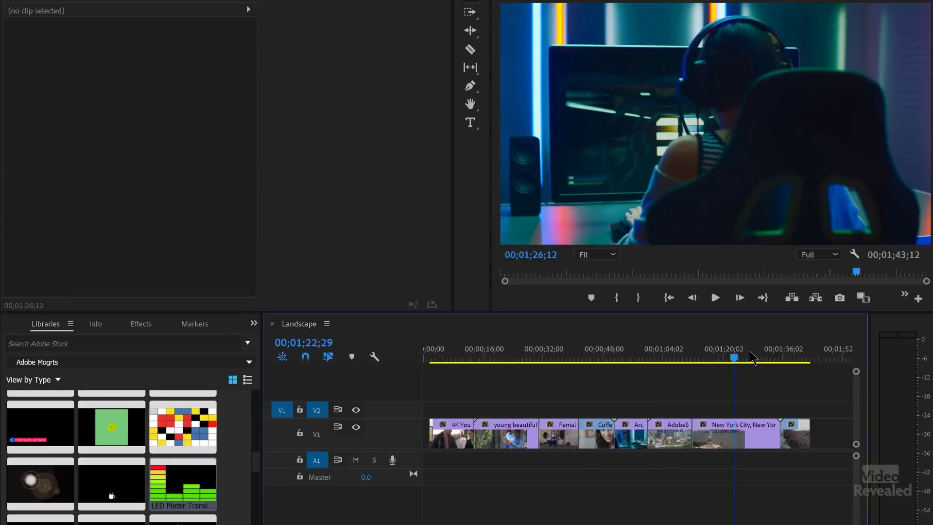
pyautogui.moveTo(759, 359); pyautogui.dragTo(691, 358)
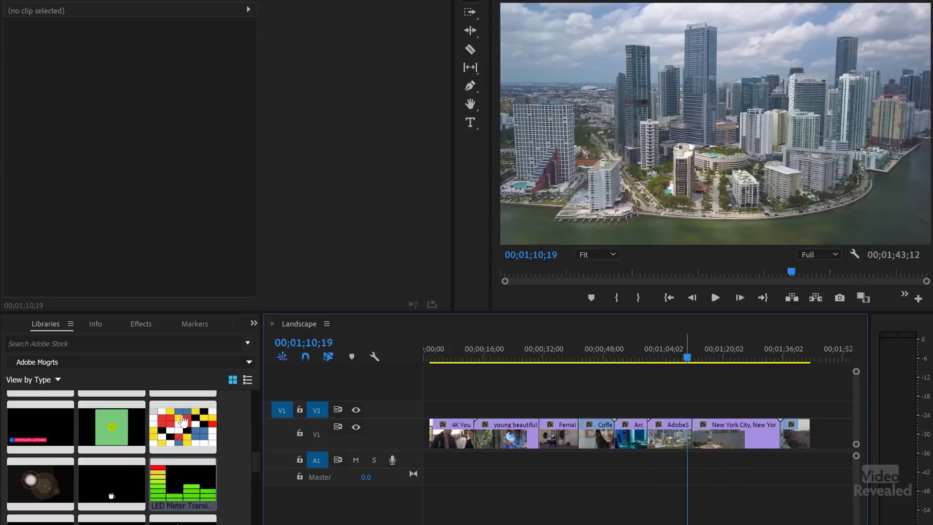
pyautogui.moveTo(45, 482); pyautogui.dragTo(691, 416)
pyautogui.press('=')
pyautogui.press('=')
pyautogui.press('=')
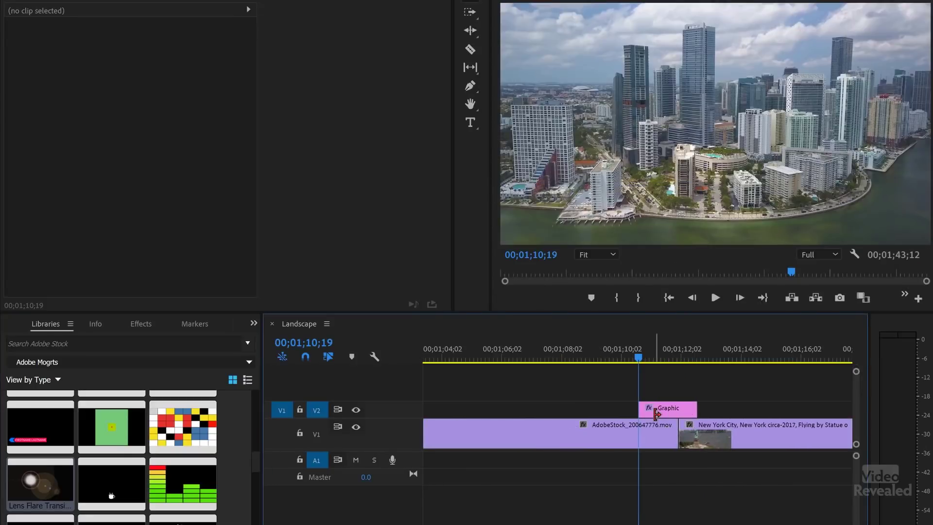
# Nudge the Lens Flare graphic later on V2 to start at 00;01;11;01, so its white flash covers the cut at 00;01;12;00
pyautogui.click(679, 357)
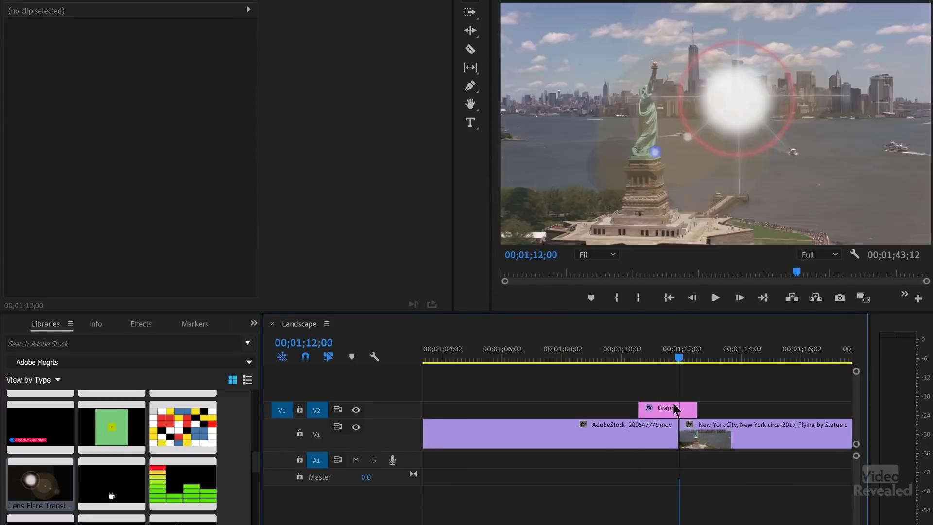
pyautogui.click(674, 410)
pyautogui.hotkey('alt', 'Right')
pyautogui.hotkey('alt', 'Right')
pyautogui.hotkey('alt', 'Right')
pyautogui.hotkey('alt', 'Right')
pyautogui.hotkey('alt', 'Right')
pyautogui.hotkey('alt', 'Right')
pyautogui.hotkey('alt', 'Right')
pyautogui.hotkey('alt', 'Right')
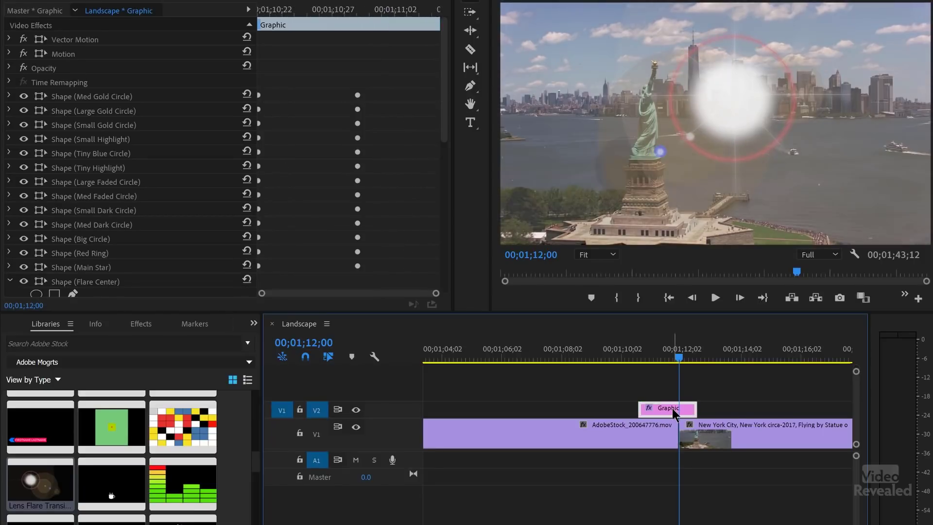
pyautogui.hotkey('alt', 'Right')
pyautogui.hotkey('alt', 'Right')
pyautogui.hotkey('alt', 'Right')
pyautogui.hotkey('alt', 'Right')
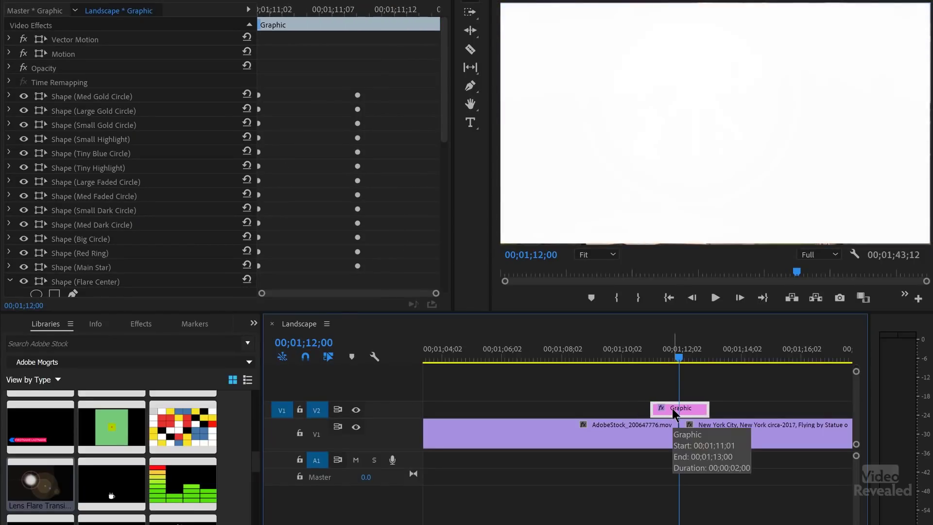
# Play back the Lens Flare Transition, check it at 00;01;11;19 and look through its shape layers down to the Flash shape's opacity
pyautogui.moveTo(671, 362); pyautogui.dragTo(638, 362)
pyautogui.press('space')
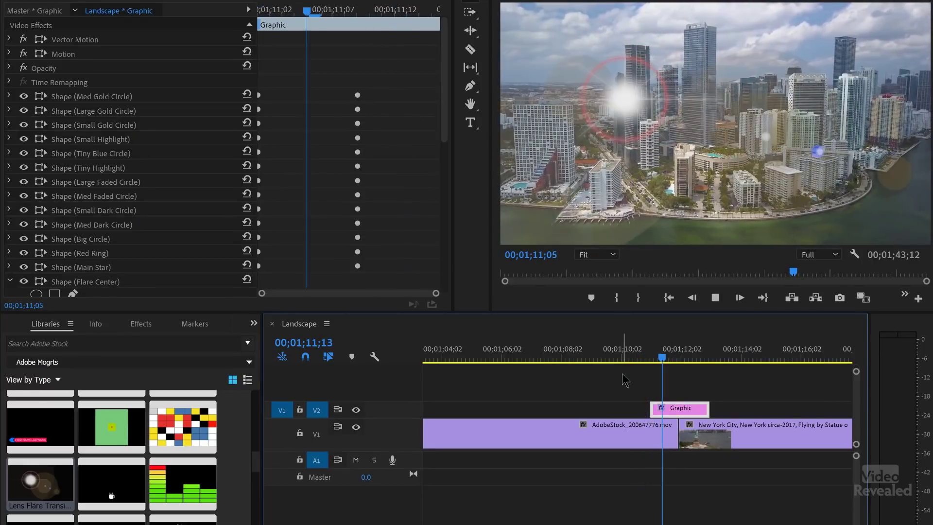
pyautogui.click(669, 353)
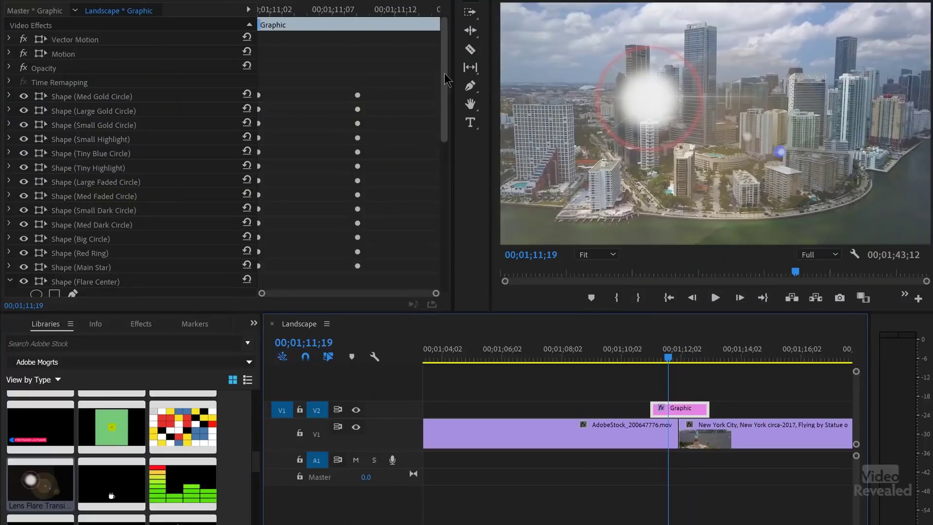
pyautogui.moveTo(446, 79); pyautogui.dragTo(426, 242)
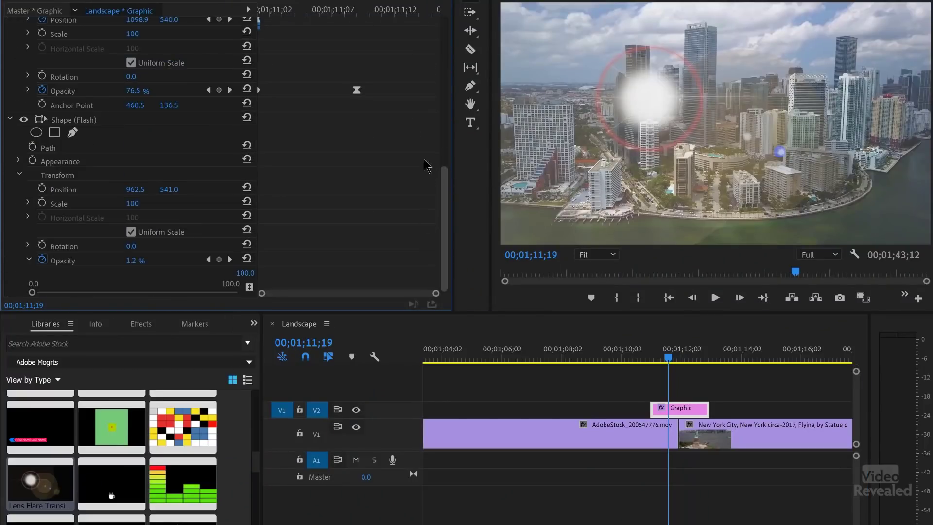
pyautogui.moveTo(426, 171); pyautogui.dragTo(430, 63)
pyautogui.moveTo(676, 357); pyautogui.dragTo(705, 371)
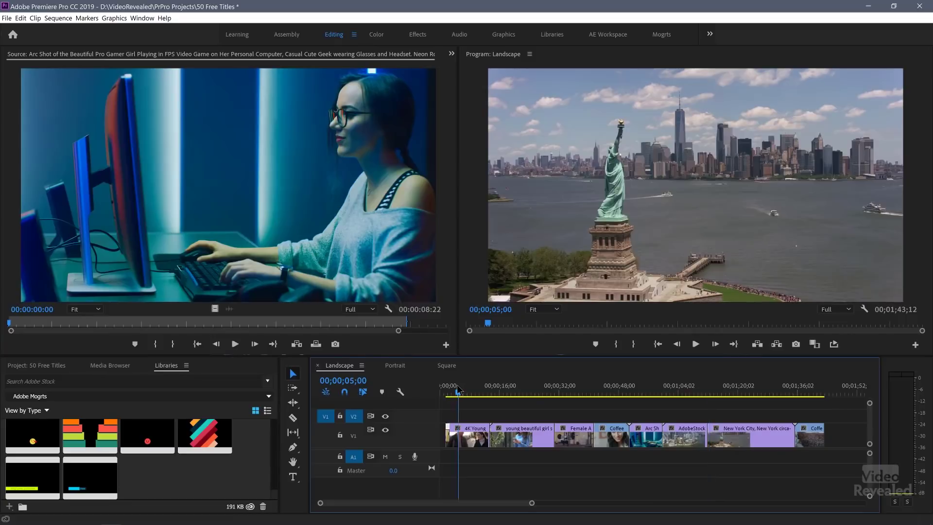
# Place the Heart Explosion template on V2 at 00;00;09;07 over the kissing couple and scrub through it to 00;00;09;25
pyautogui.moveTo(457, 389); pyautogui.dragTo(474, 394)
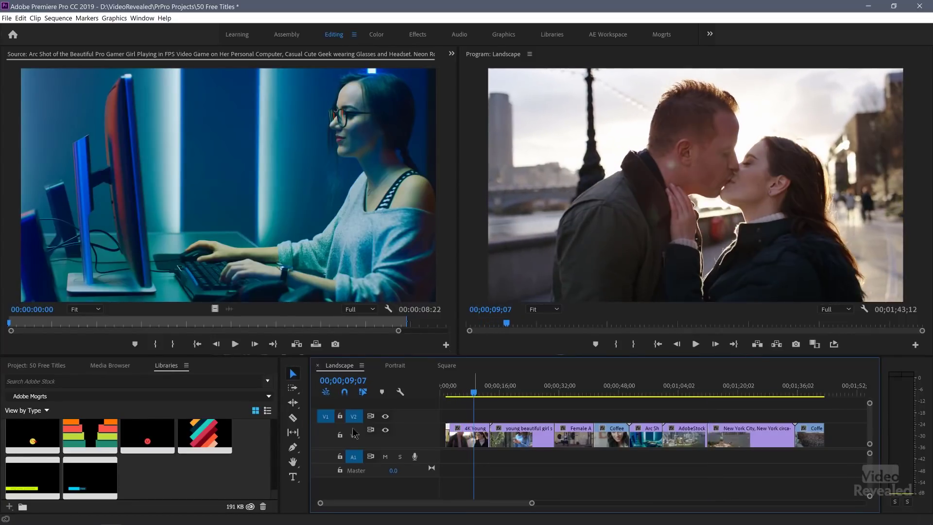
pyautogui.scroll(-5, 252, 456)
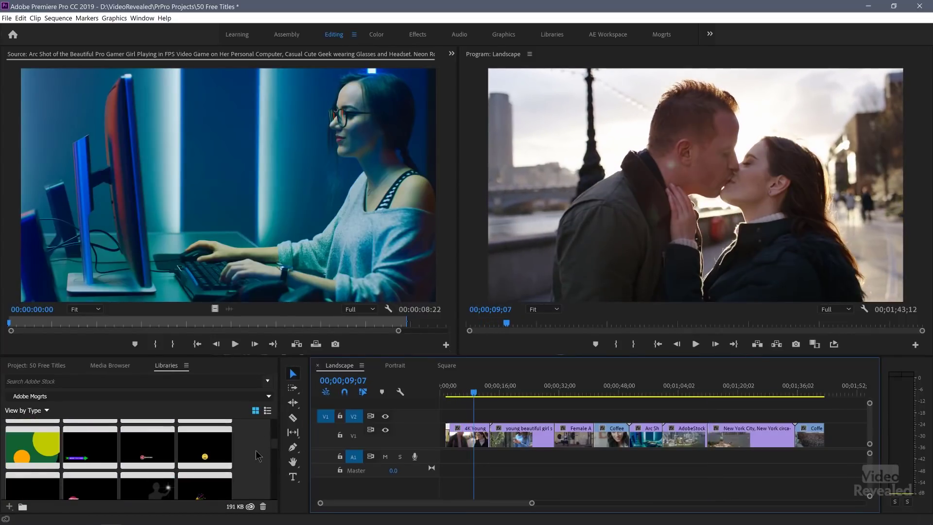
pyautogui.scroll(-5, 258, 455)
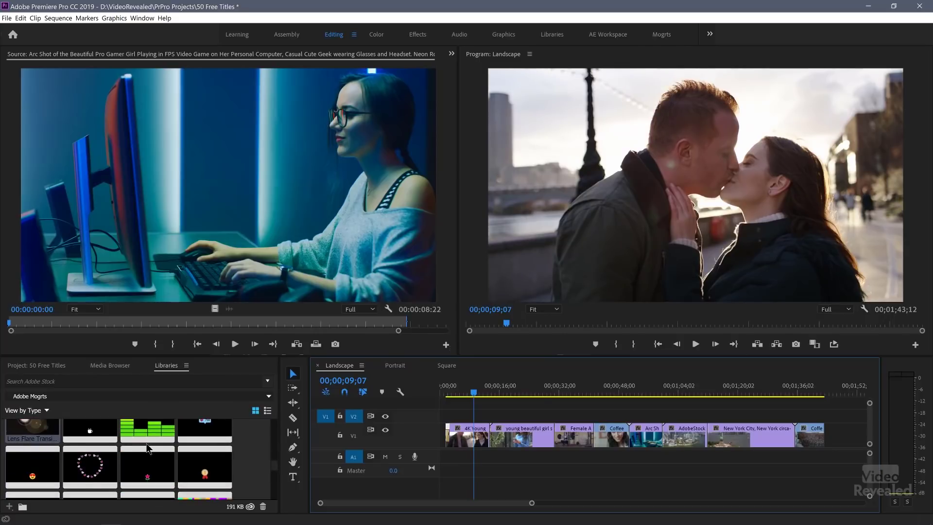
pyautogui.moveTo(90, 467); pyautogui.dragTo(471, 416)
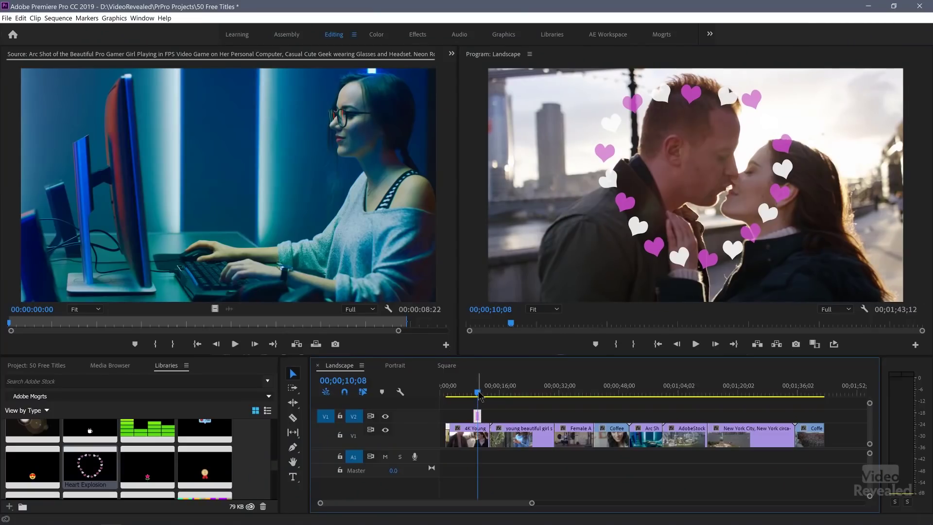
pyautogui.moveTo(479, 392); pyautogui.dragTo(476, 392)
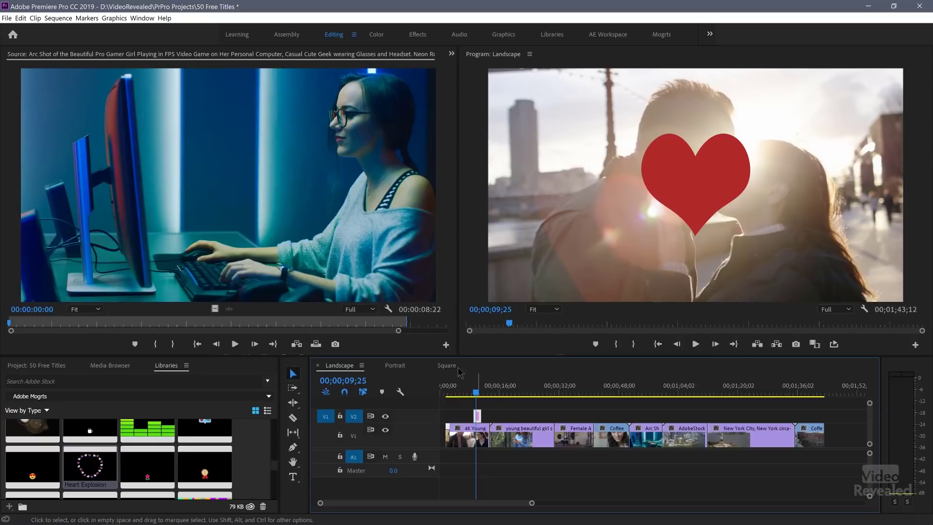
# Shift the Heart Explosion graphic sideways by setting its Vector Motion horizontal position to 1096 in Effect Controls
pyautogui.click(451, 54)
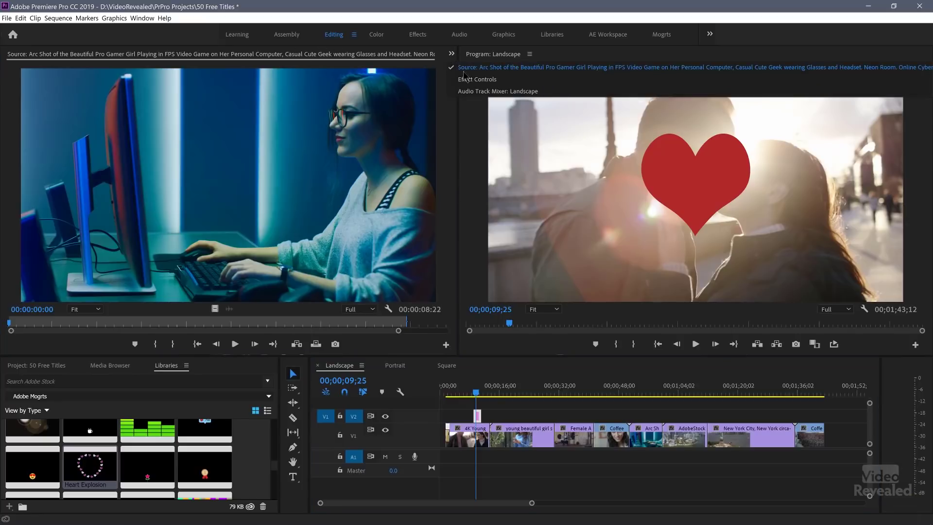
pyautogui.click(469, 77)
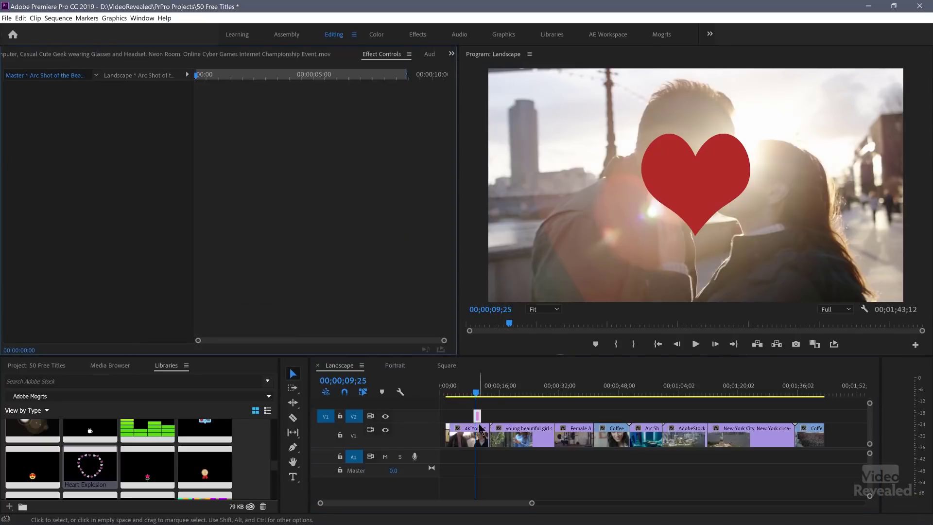
pyautogui.click(491, 412)
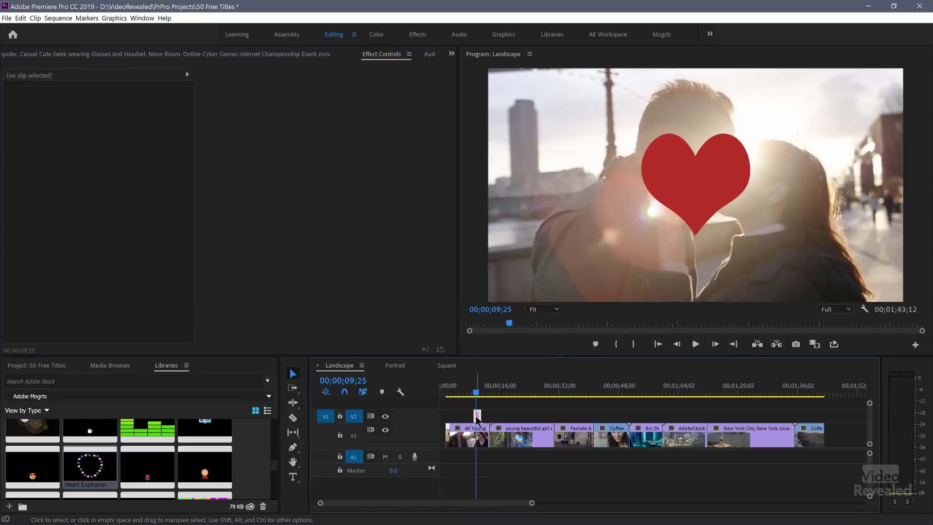
pyautogui.click(477, 417)
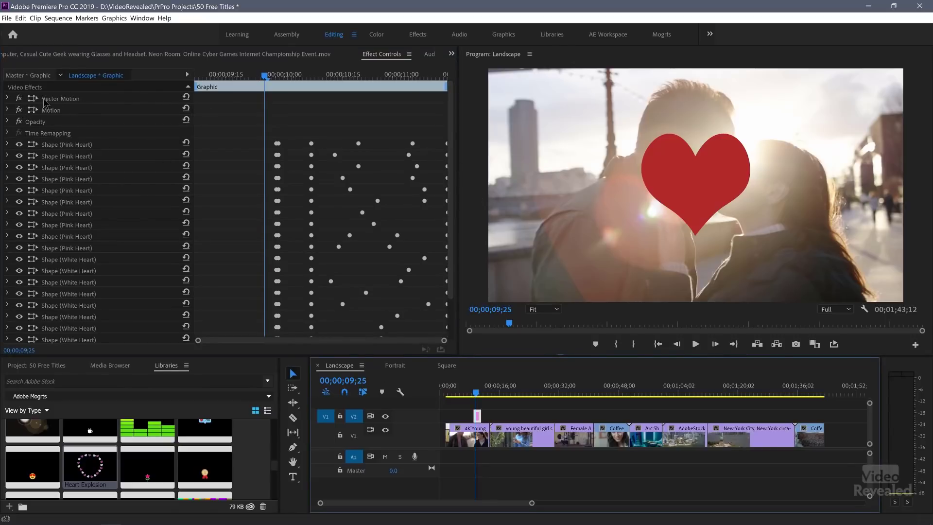
pyautogui.click(8, 98)
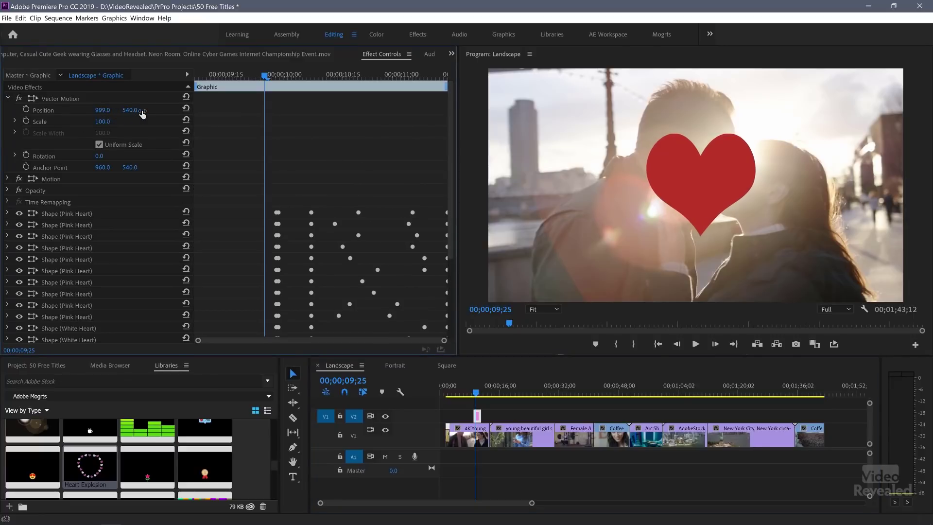
pyautogui.moveTo(139, 114); pyautogui.dragTo(169, 115)
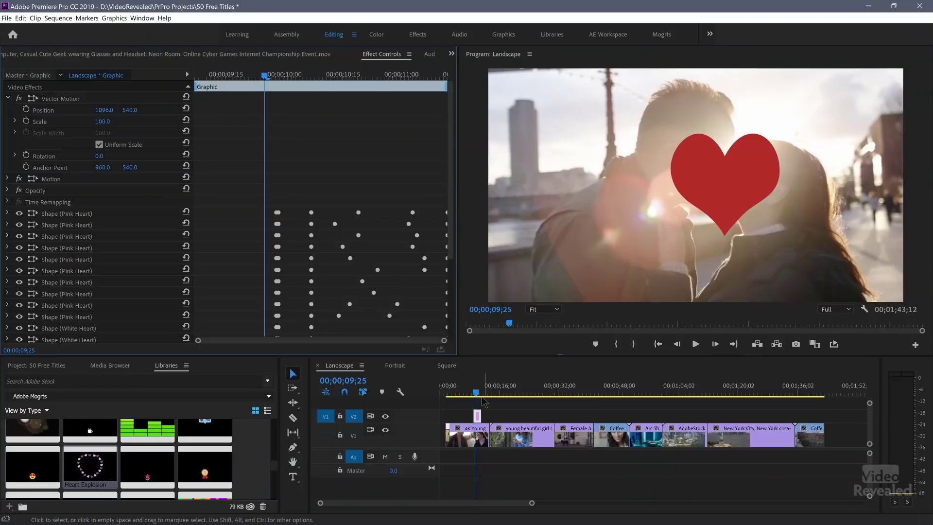
# Play back the repositioned Heart Explosion over the couple and check it again at 00;00;09;25
pyautogui.moveTo(476, 396); pyautogui.dragTo(474, 396)
pyautogui.press('space')
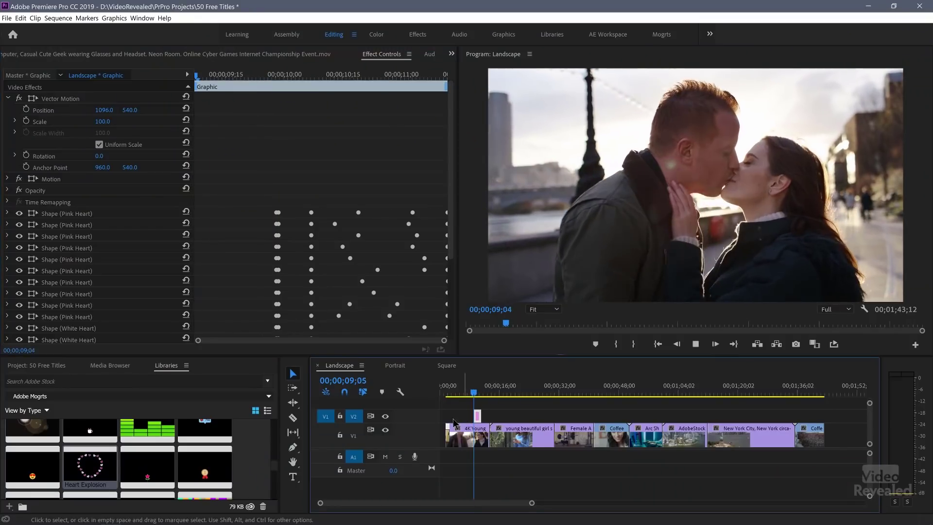
pyautogui.press('space')
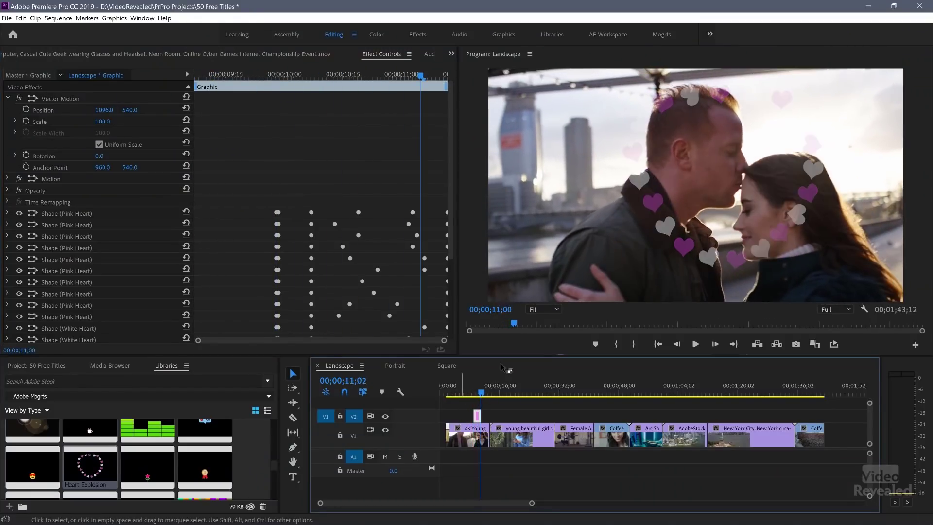
pyautogui.moveTo(489, 392); pyautogui.dragTo(483, 396)
pyautogui.press('space')
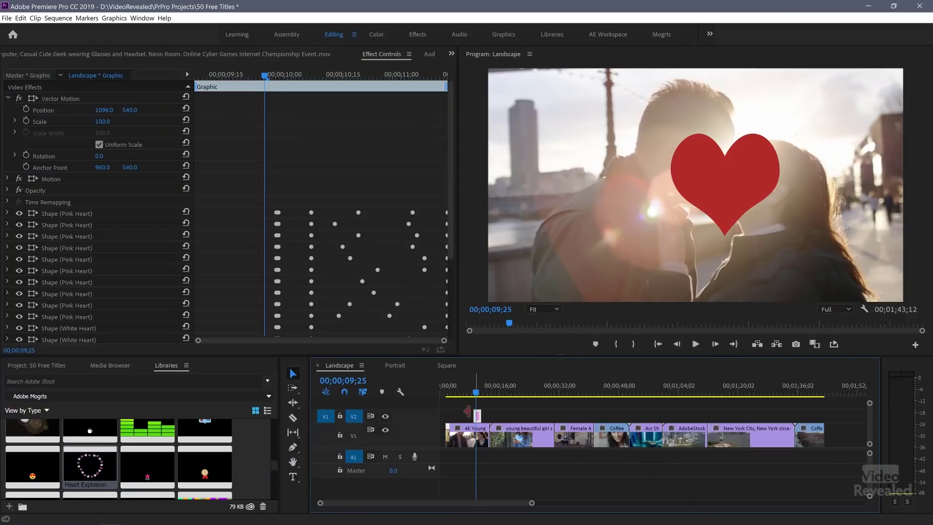
# Add the Heart Explosion template to V1 of the Portrait sequence, play it back, and add it to the Square sequence too
pyautogui.click(394, 367)
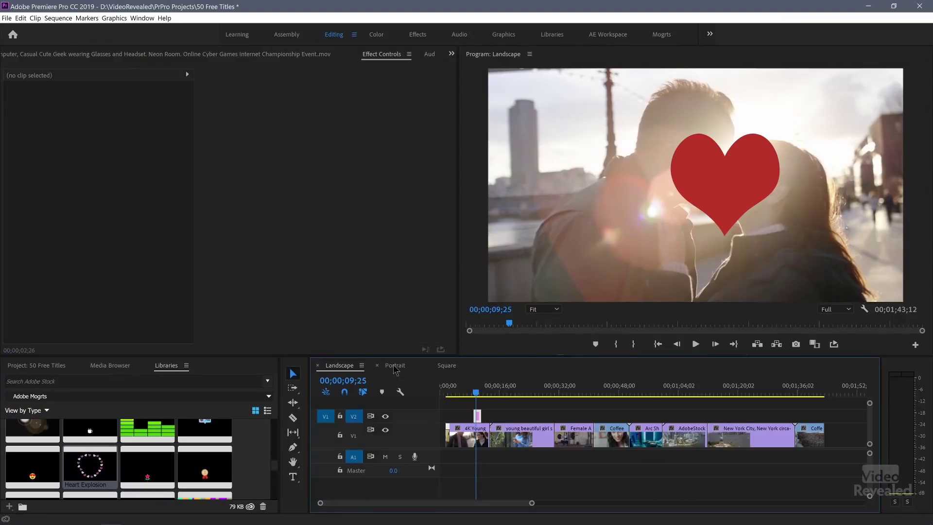
pyautogui.moveTo(71, 468); pyautogui.dragTo(452, 446)
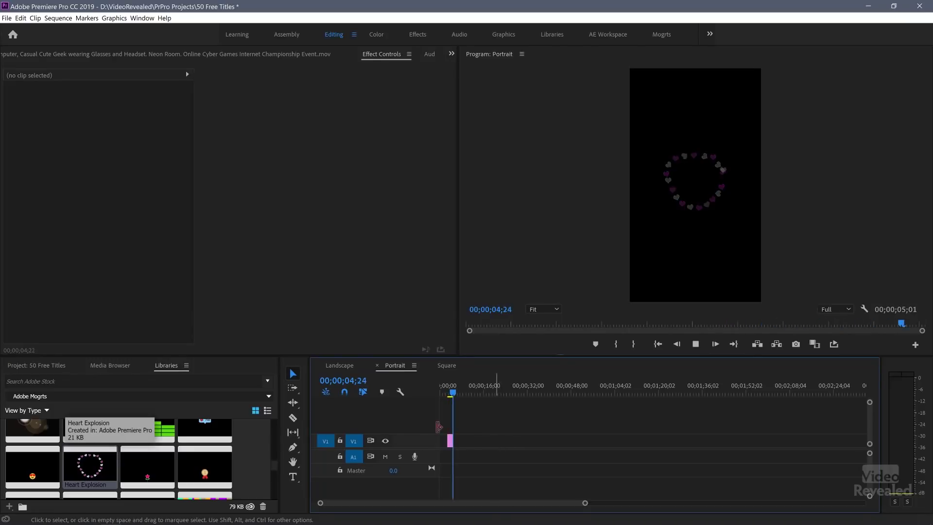
pyautogui.click(443, 369)
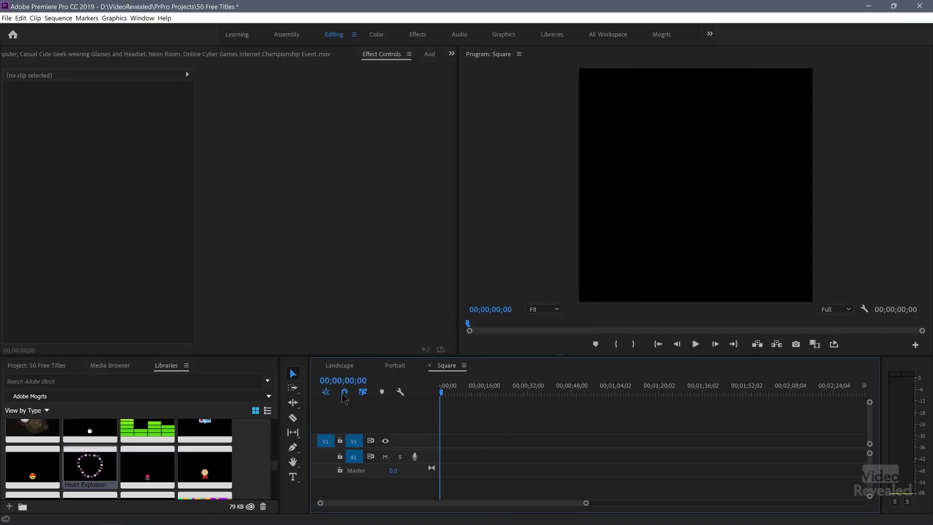
pyautogui.moveTo(93, 469); pyautogui.dragTo(430, 426)
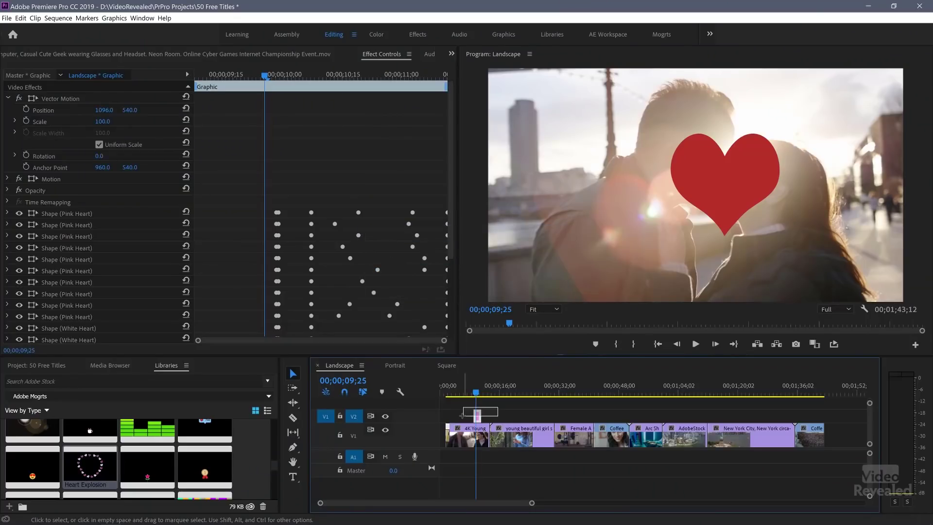
# Remove the Heart Explosion graphic from V2 in Landscape and park the playhead at 00;00;22;05 on the clip of the woman with the phone
pyautogui.press('Delete')
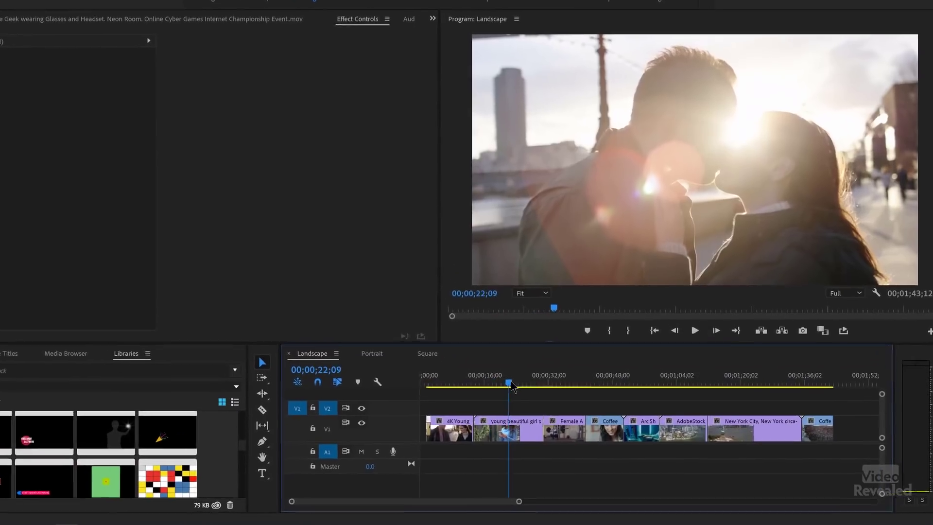
pyautogui.click(519, 394)
pyautogui.scroll(5, 97, 448)
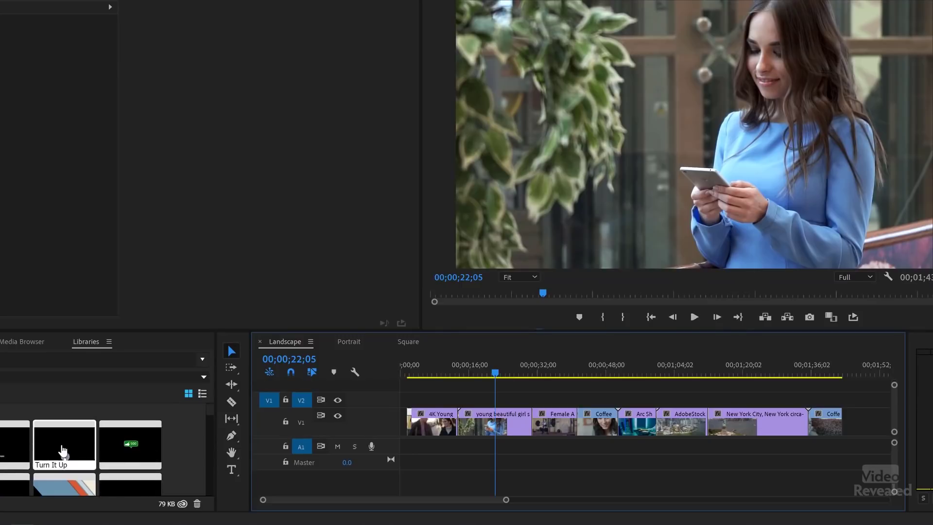
pyautogui.moveTo(4, 450); pyautogui.dragTo(495, 401)
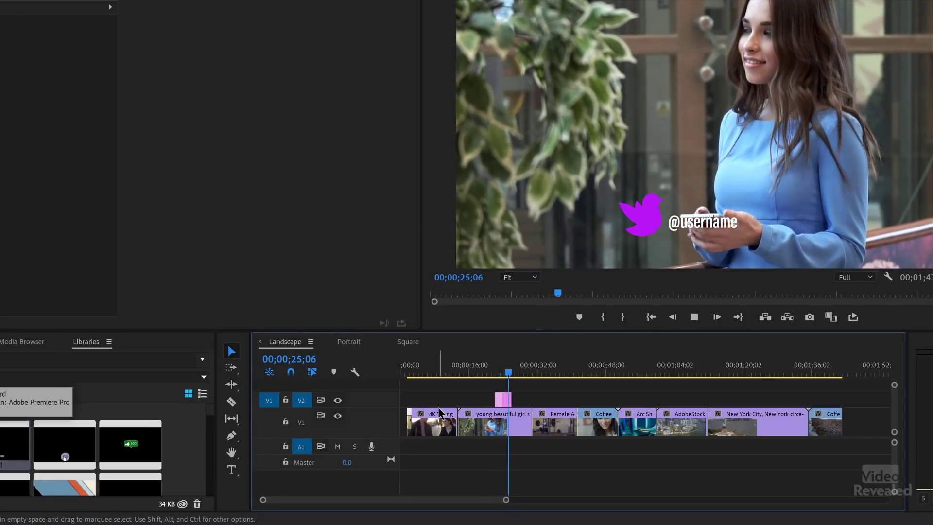
pyautogui.press('space')
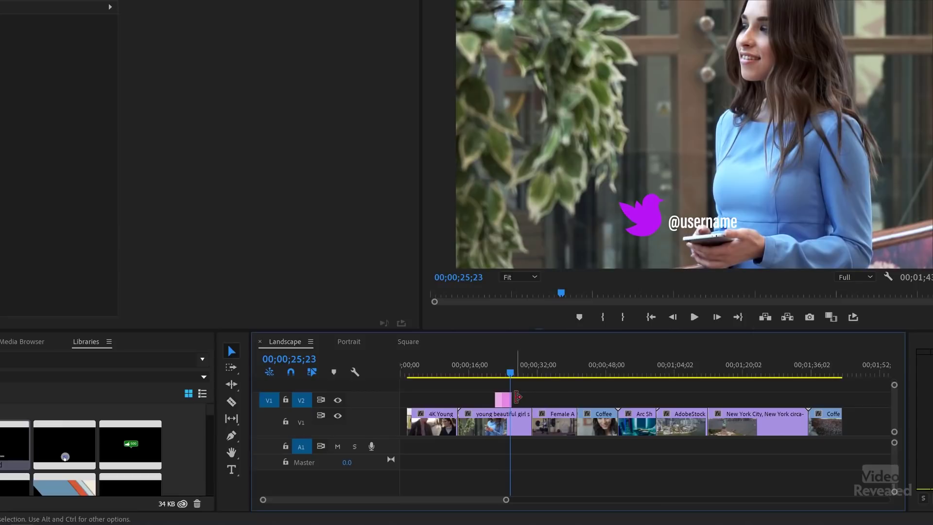
pyautogui.moveTo(522, 396); pyautogui.dragTo(531, 399)
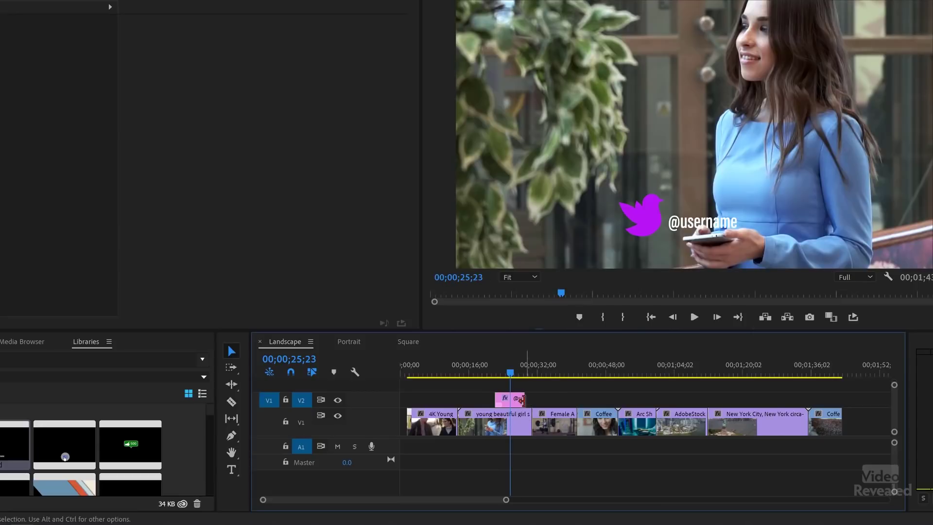
pyautogui.click(492, 376)
pyautogui.press('space')
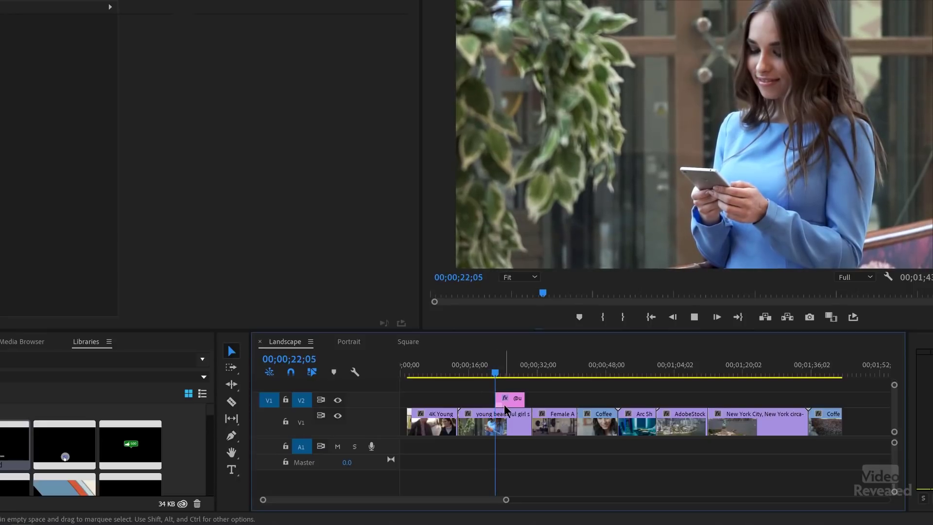
pyautogui.click(504, 403)
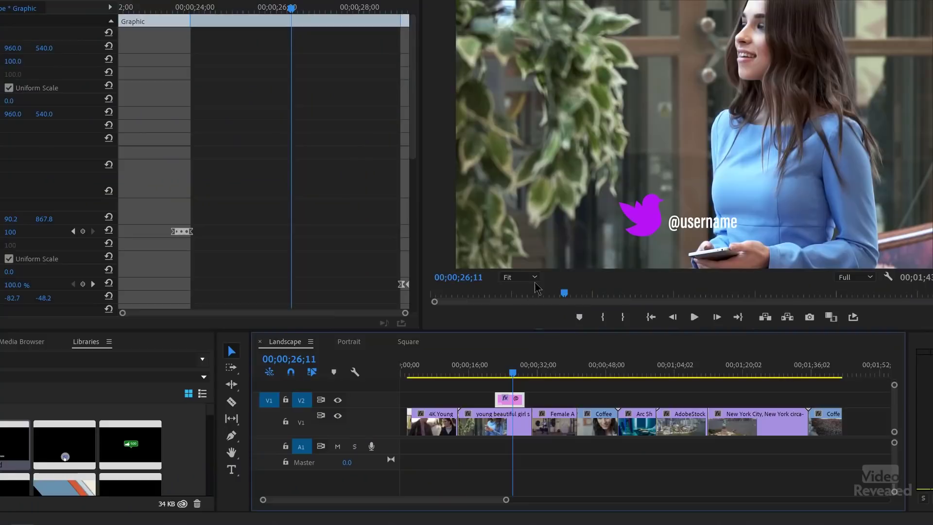
pyautogui.click(634, 224)
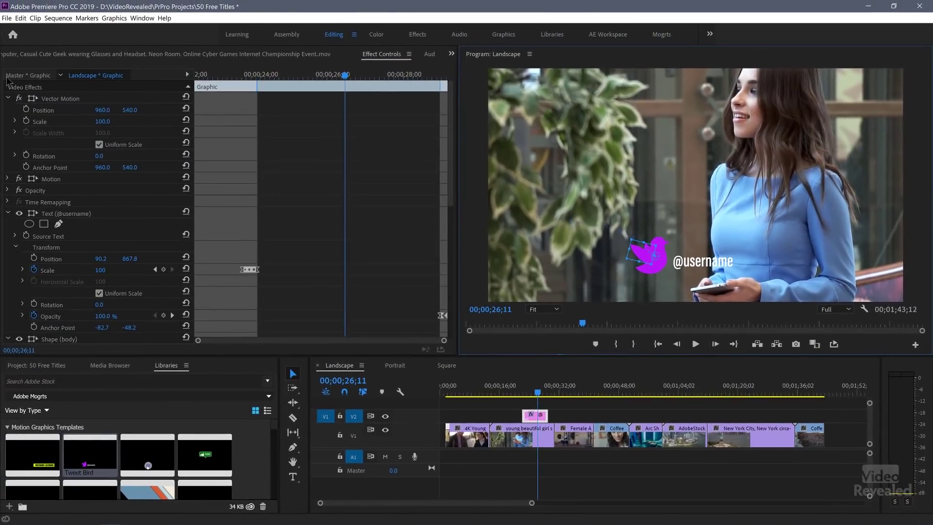
pyautogui.keyDown('ctrl'); pyautogui.click(7, 98); pyautogui.keyUp('ctrl')
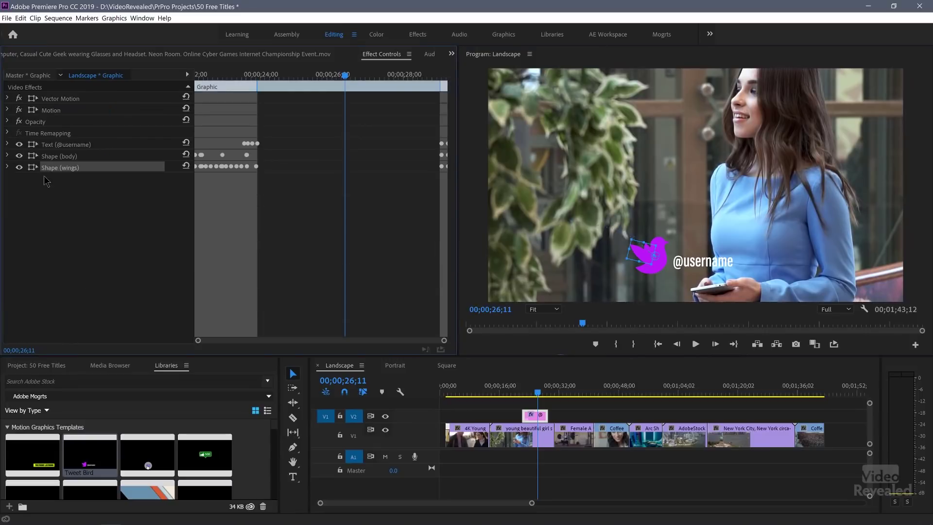
pyautogui.click(7, 156)
pyautogui.click(15, 189)
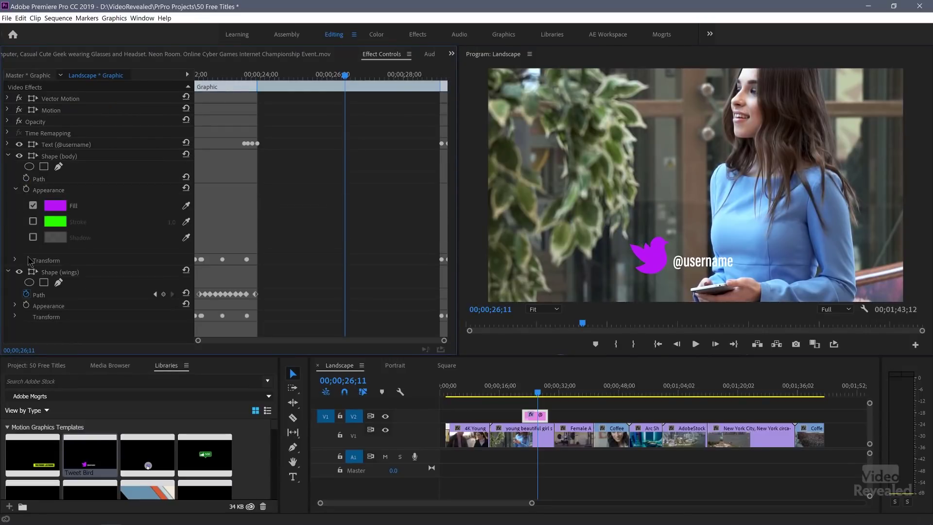
pyautogui.click(15, 306)
pyautogui.scroll(-1, 100, 221)
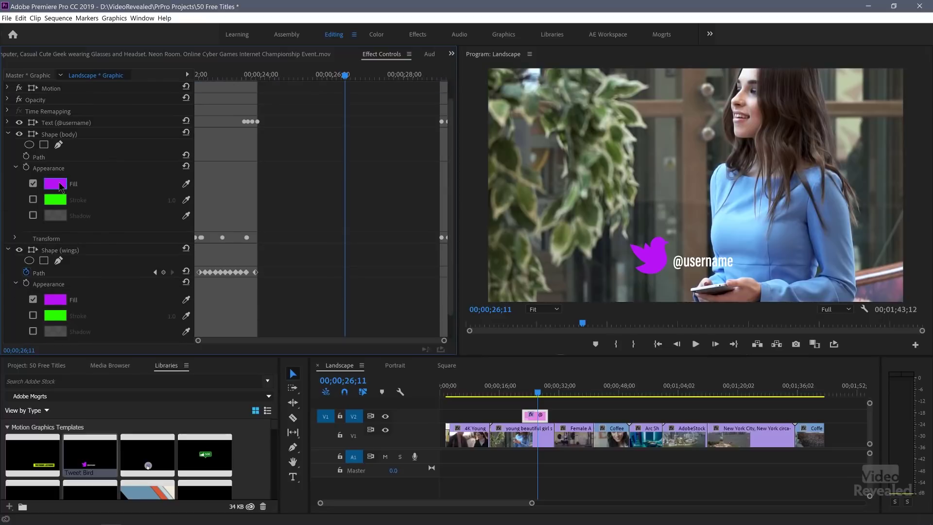
pyautogui.click(60, 186)
pyautogui.moveTo(569, 361); pyautogui.dragTo(571, 353)
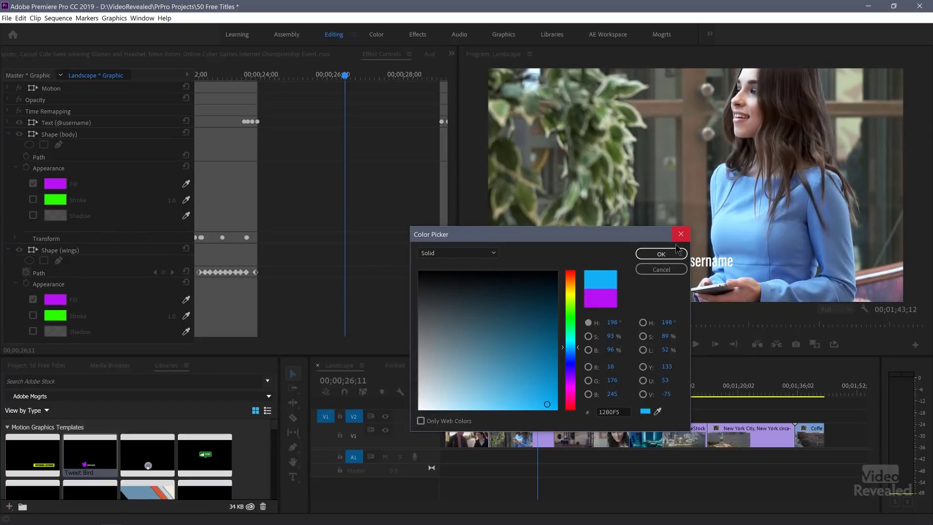
pyautogui.press('Return')
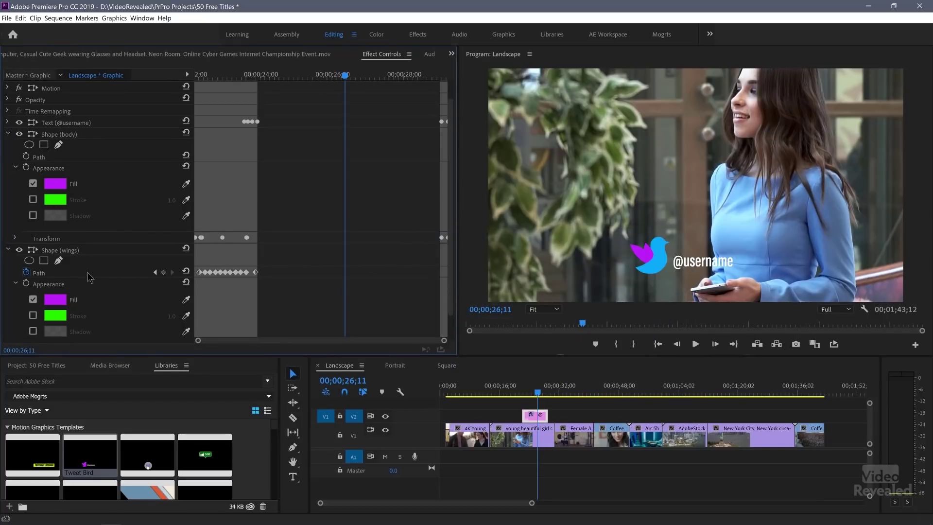
# Set the fill of the bird's wings shape by sampling the blue of its body in the program preview
pyautogui.click(57, 302)
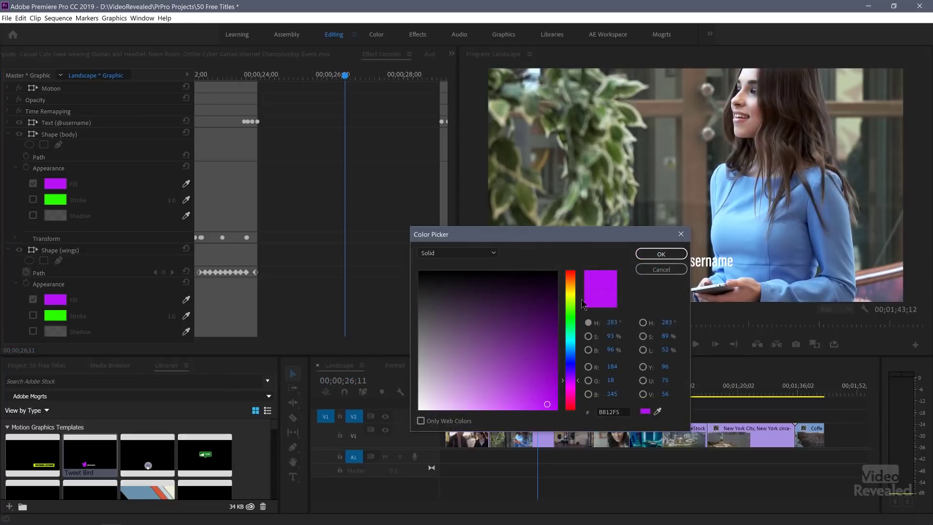
pyautogui.moveTo(516, 236); pyautogui.dragTo(355, 218)
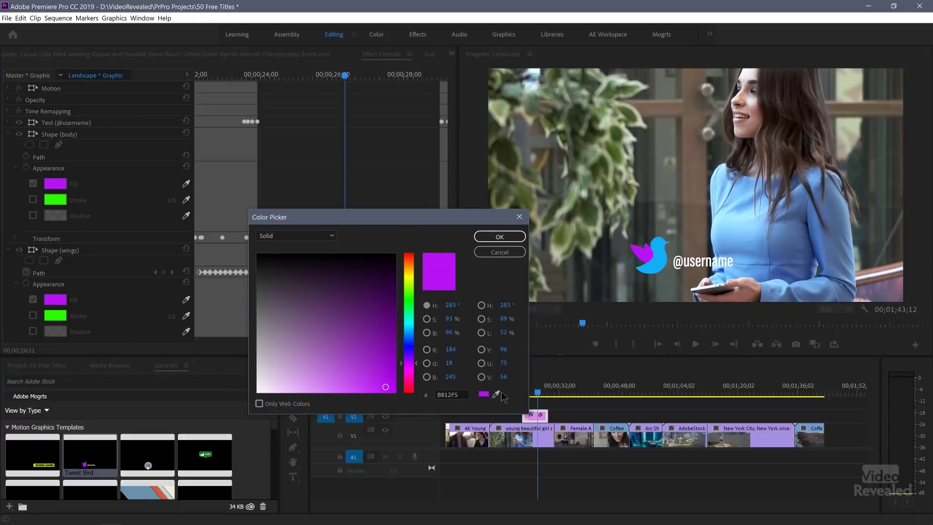
pyautogui.click(660, 266)
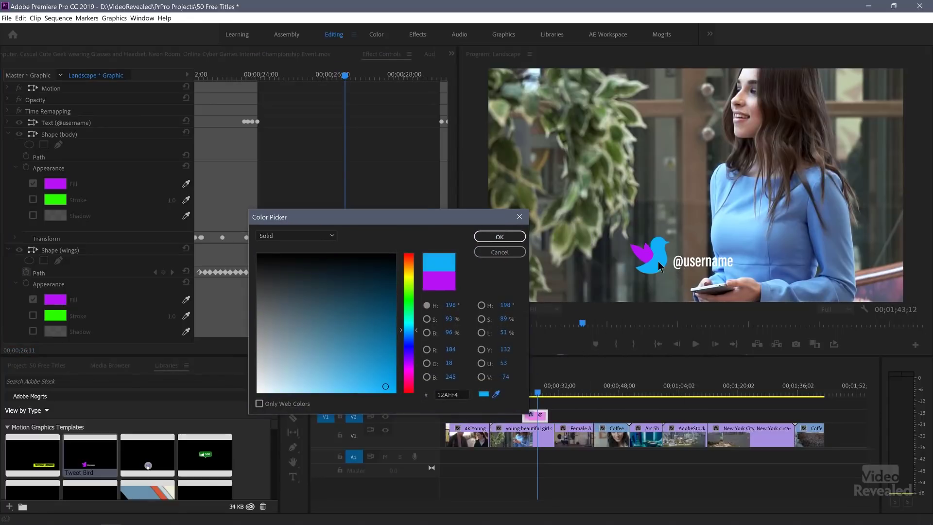
pyautogui.click(524, 238)
pyautogui.moveTo(532, 394); pyautogui.dragTo(518, 393)
pyautogui.press('space')
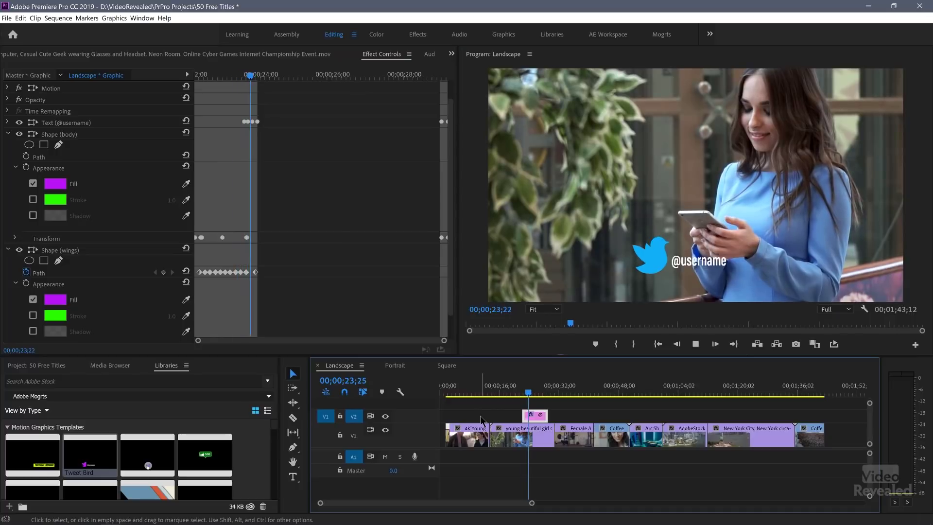
pyautogui.press('space')
pyautogui.click(535, 417)
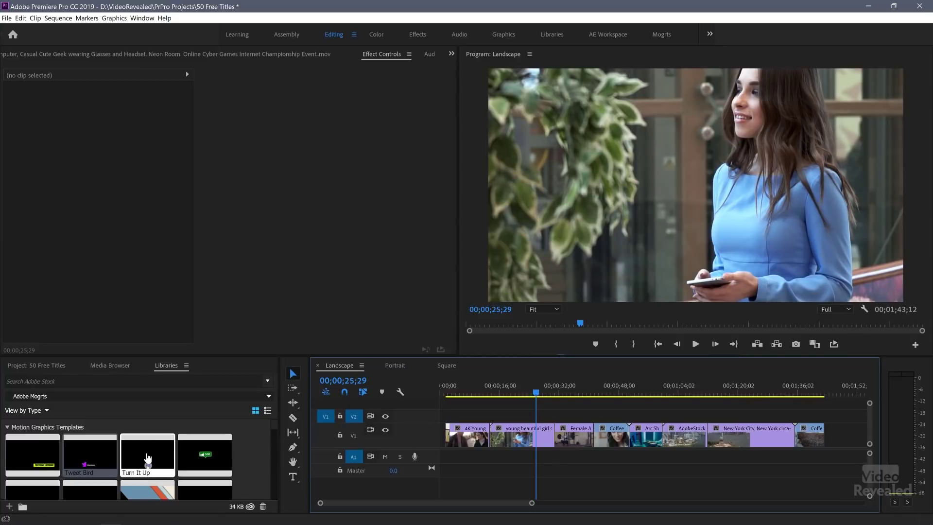
# Place the Tears of Joy Emoji template on V2 over the clip of the woman with the phone and play it from 00;00;20;21
pyautogui.scroll(-1, 148, 458)
pyautogui.moveTo(109, 446); pyautogui.dragTo(526, 416)
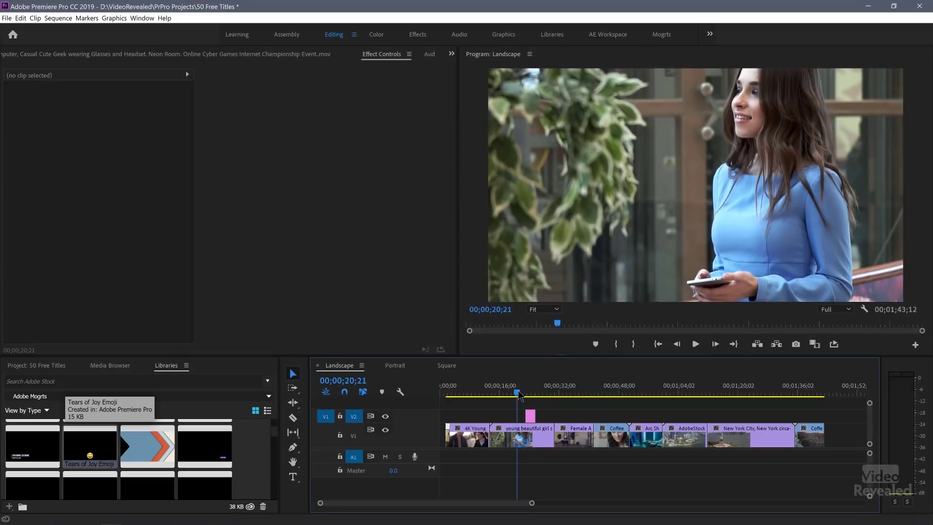
pyautogui.press('space')
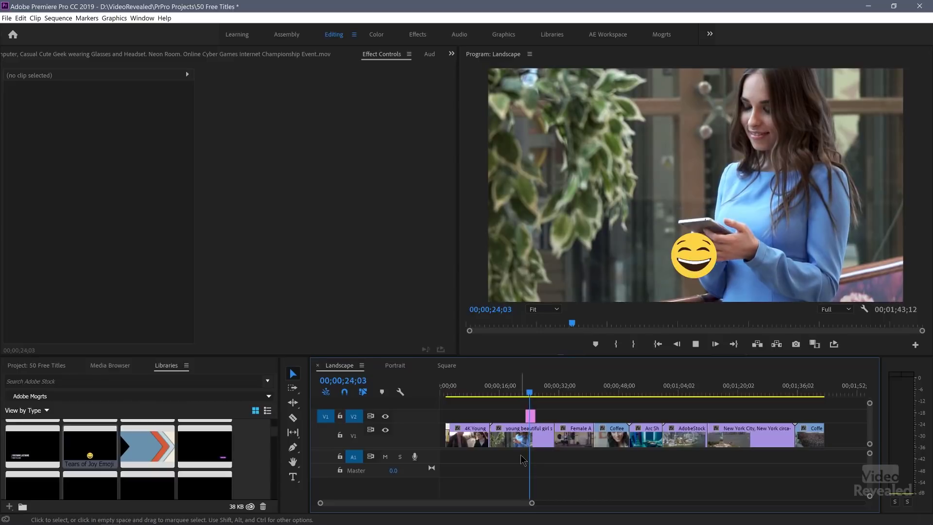
pyautogui.click(530, 416)
pyautogui.press('space')
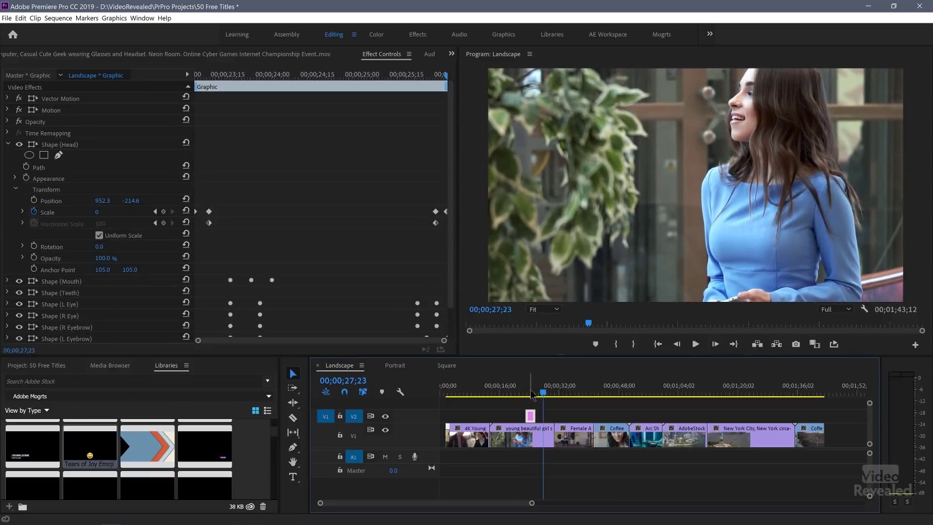
# Park the playhead at 00;00;24;07 and set the emoji graphic's Vector Motion scale to 221
pyautogui.click(530, 393)
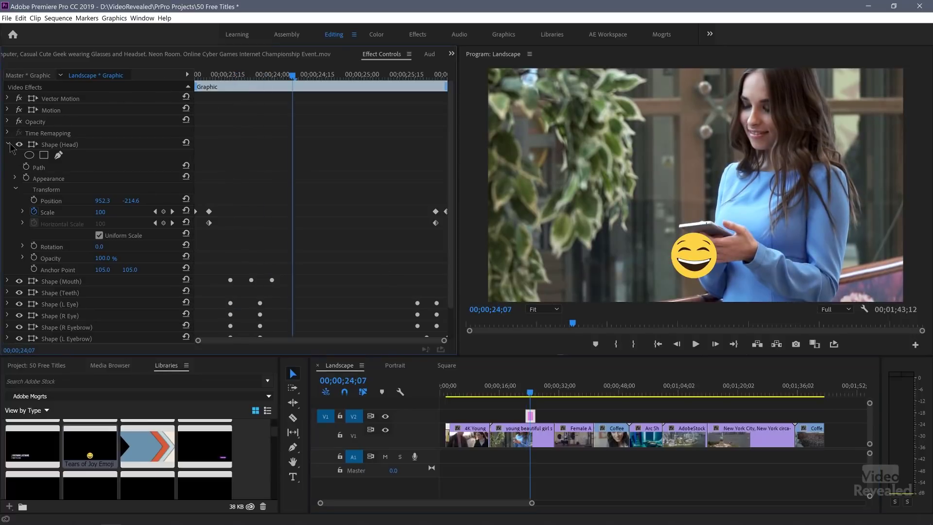
pyautogui.click(8, 145)
pyautogui.click(47, 99)
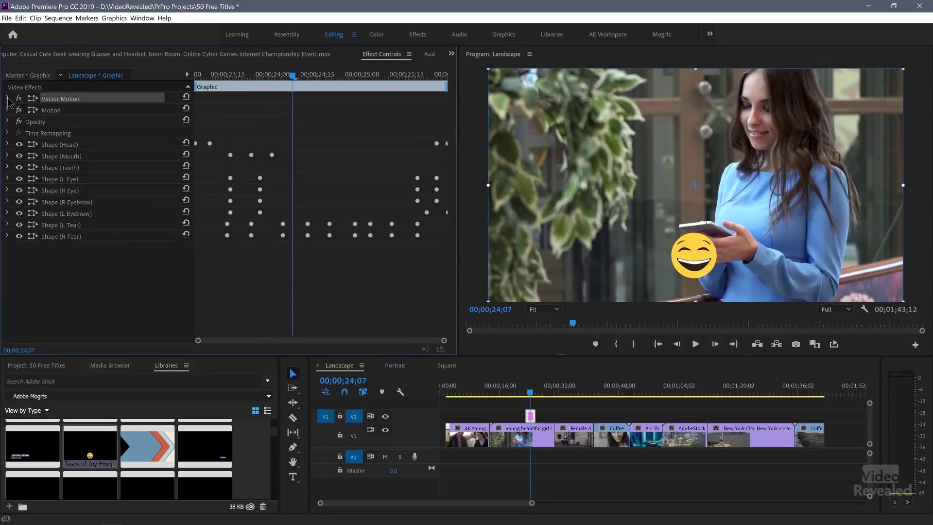
pyautogui.click(7, 98)
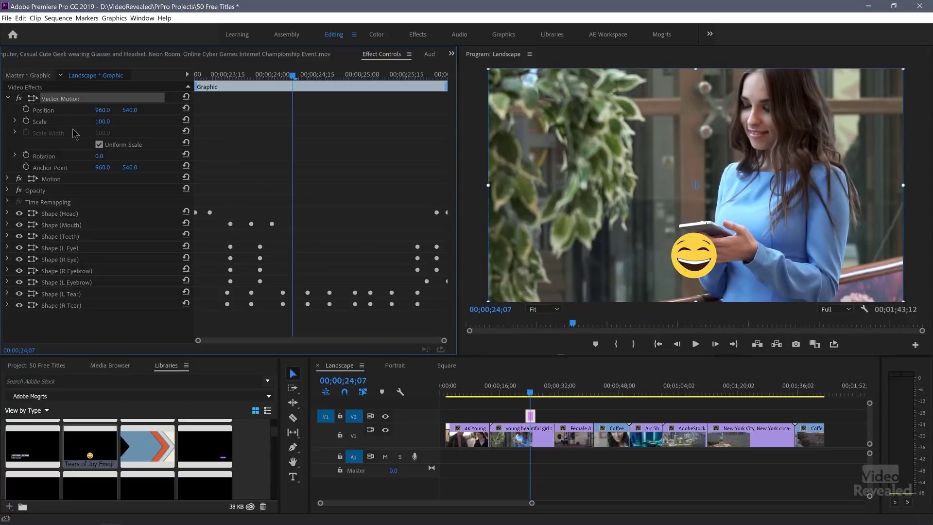
pyautogui.moveTo(104, 125); pyautogui.dragTo(161, 127)
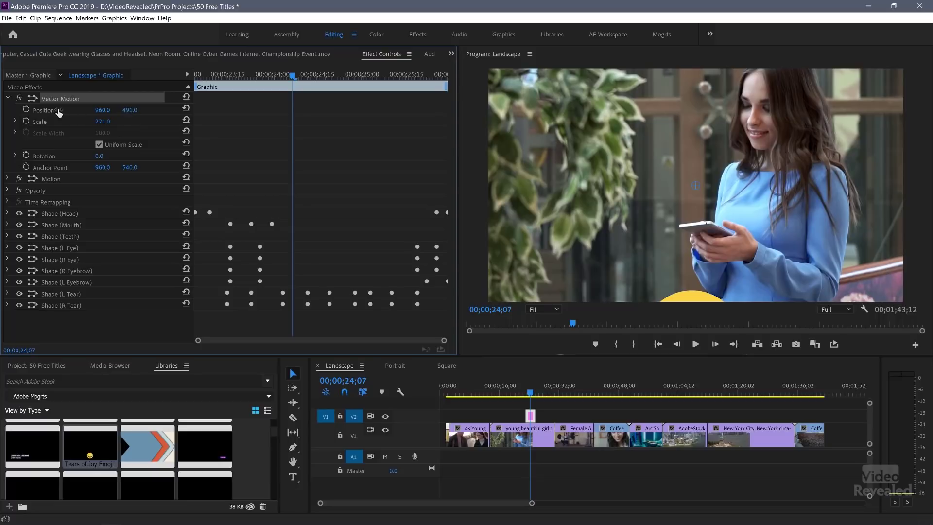
# Move the enlarged emoji over the foliage by setting its Vector Motion position to 365, -237
pyautogui.moveTo(1, 127); pyautogui.dragTo(1, 156)
pyautogui.moveTo(2, 191); pyautogui.dragTo(1, 197)
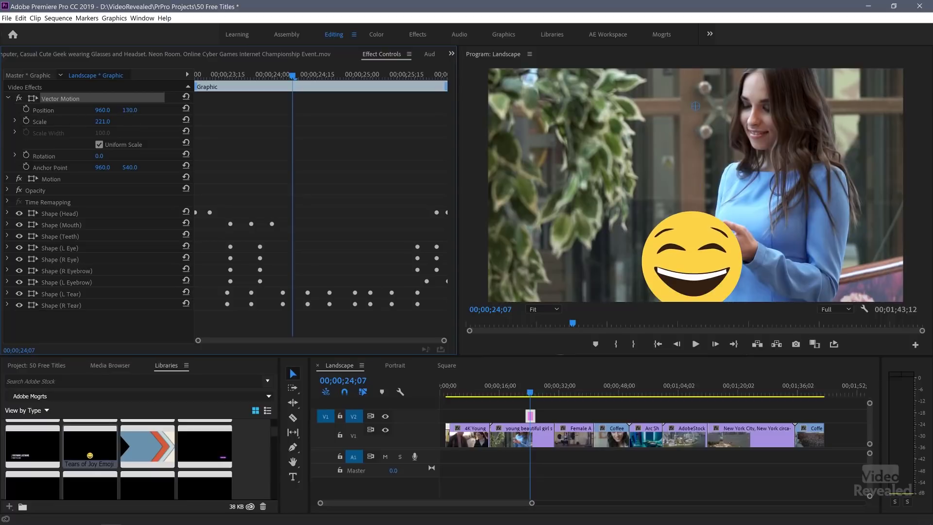
pyautogui.moveTo(1, 301); pyautogui.dragTo(180, 2)
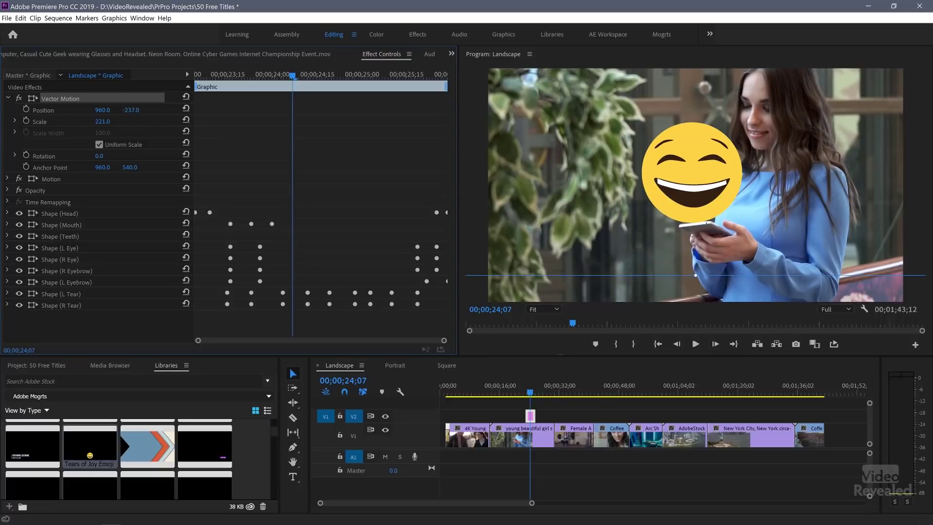
pyautogui.moveTo(104, 111); pyautogui.dragTo(2, 127)
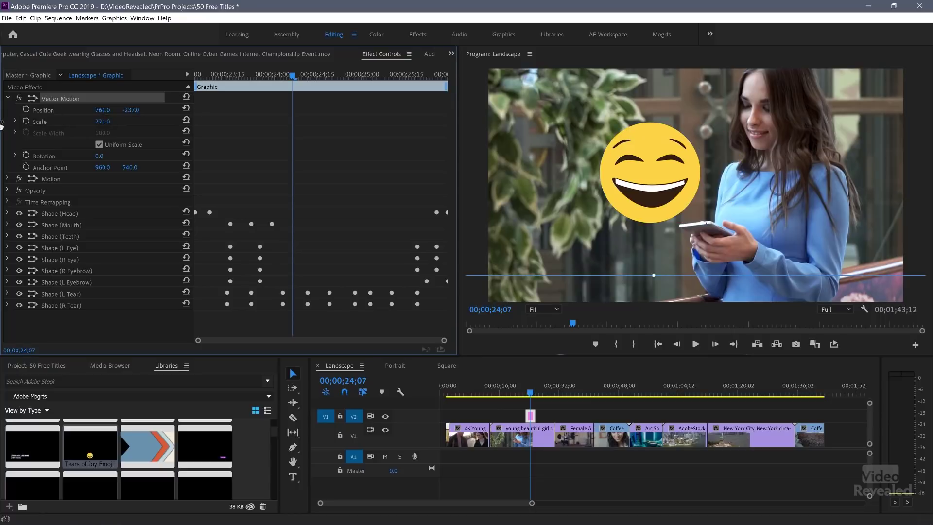
pyautogui.moveTo(1, 191); pyautogui.dragTo(1, 340)
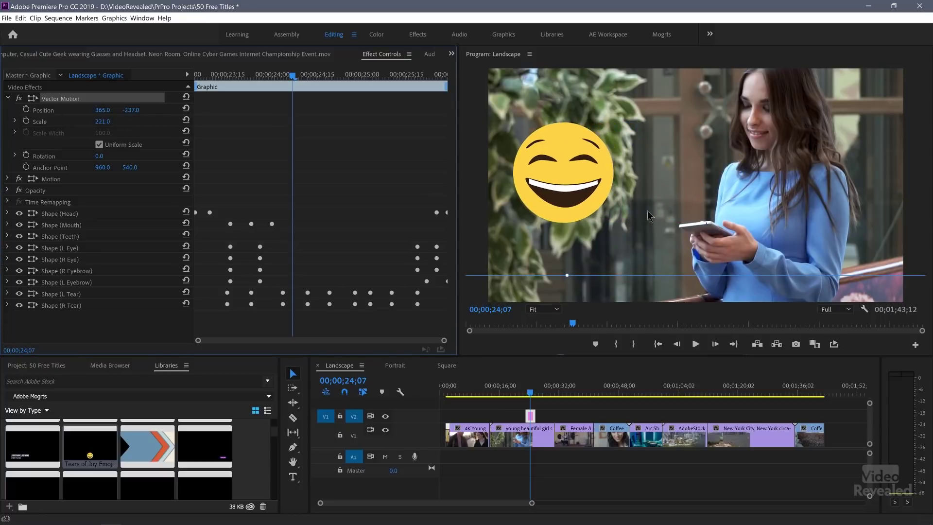
# Replay the repositioned Tears of Joy emoji from before its start and remove it from V2
pyautogui.click(520, 392)
pyautogui.press('space')
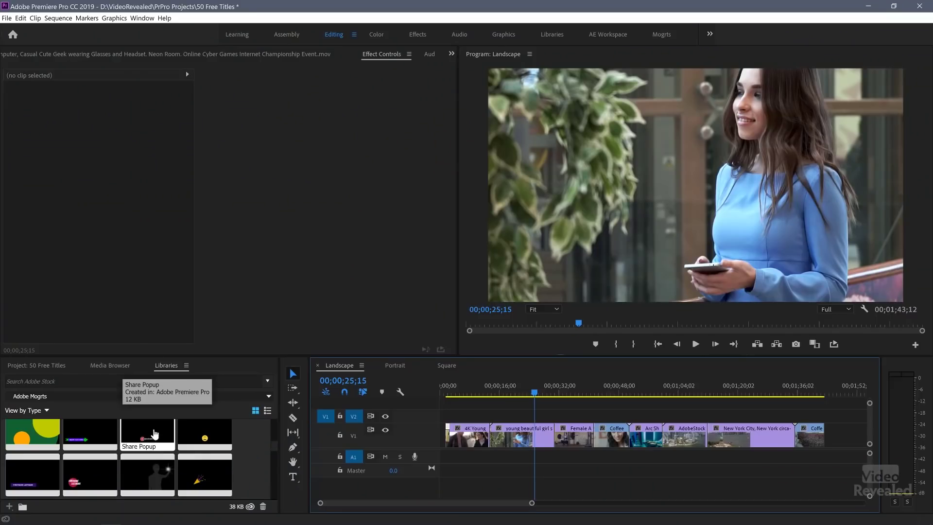
# Place the Share Popup template on V2 over the clip of the woman and play it up to 00;00;24;28
pyautogui.moveTo(154, 434); pyautogui.dragTo(526, 415)
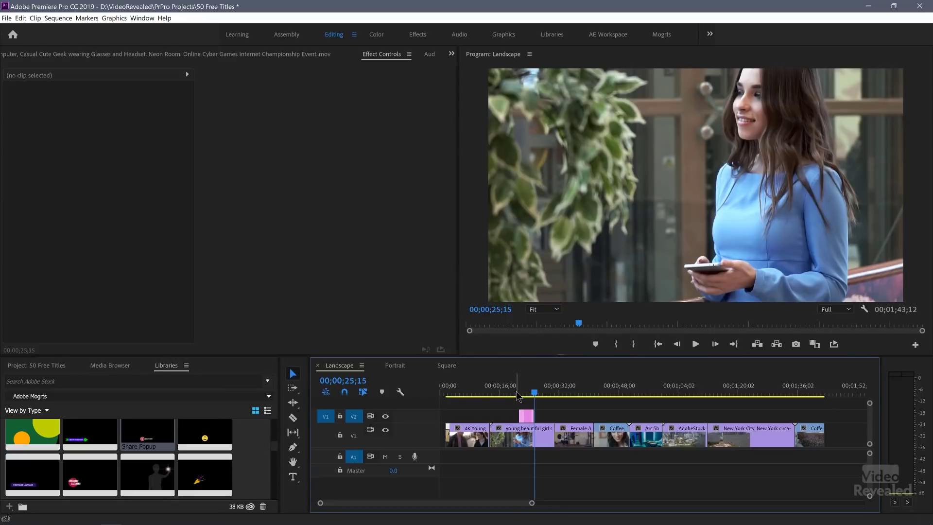
pyautogui.press('space')
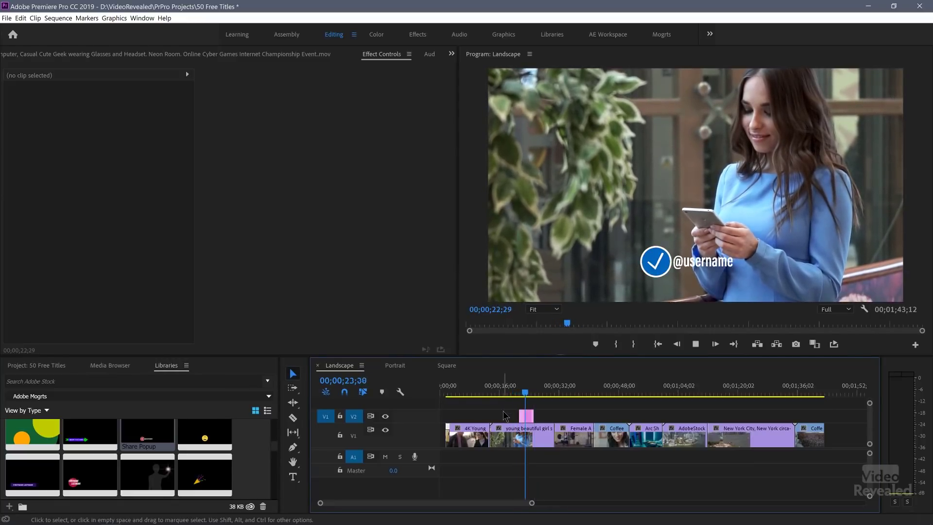
pyautogui.press('space')
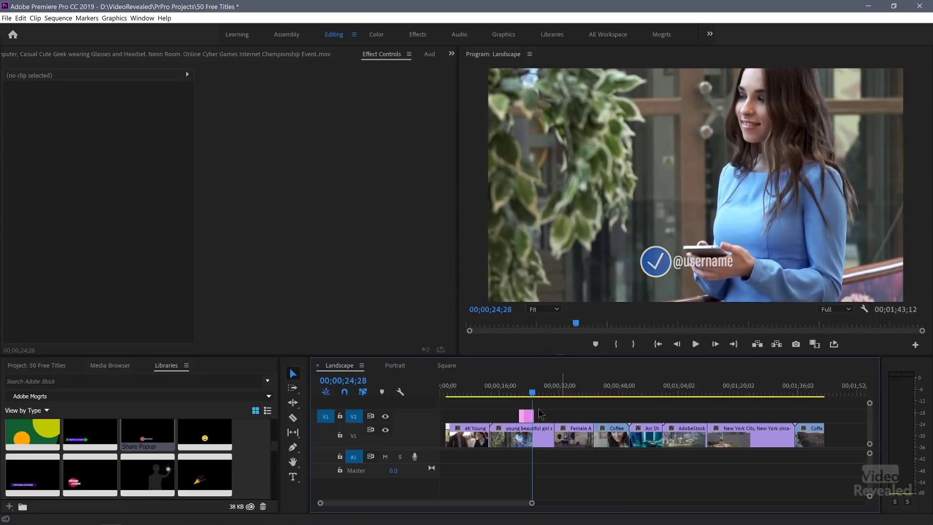
# Lengthen the Share Popup graphic on V2 almost to the end of the clip below and play its ending
pyautogui.moveTo(537, 413); pyautogui.dragTo(547, 414)
pyautogui.click(544, 390)
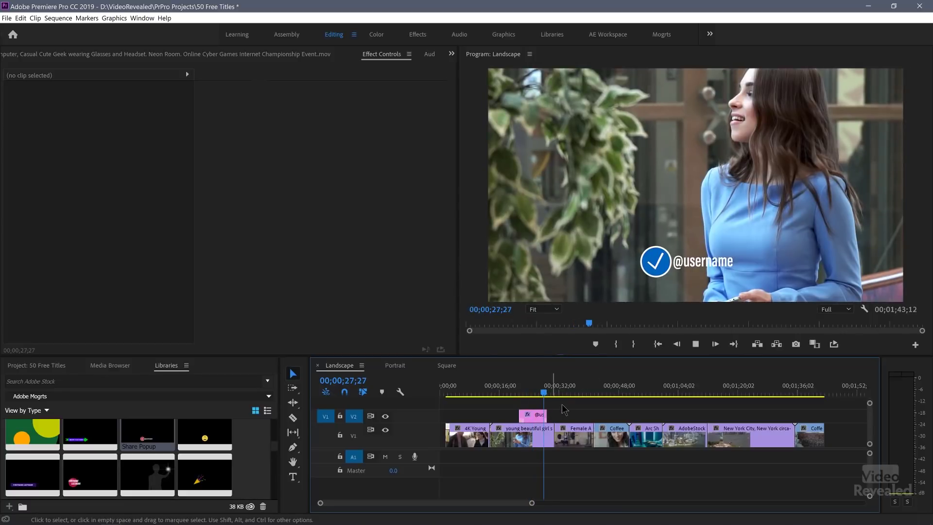
pyautogui.press('space')
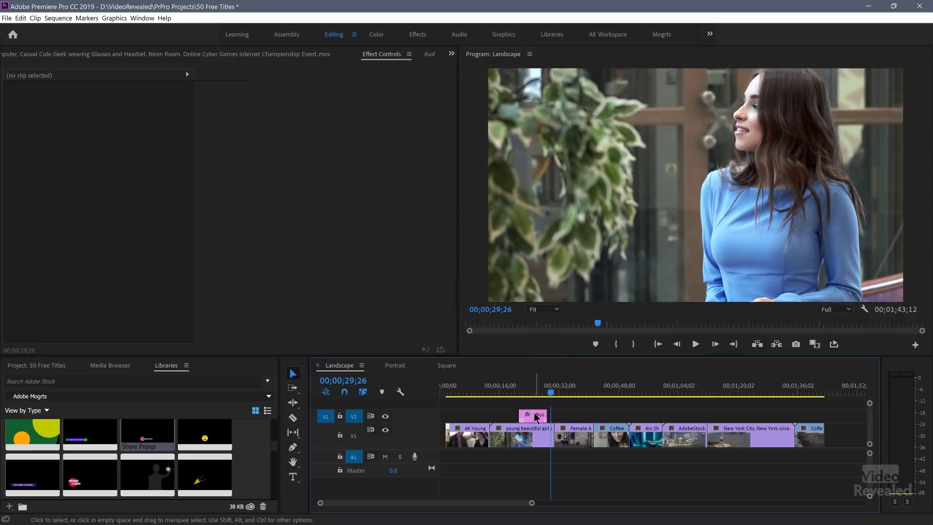
# Replace the Share Popup graphic on V2 with the Heart Eyes Emoji template and play it back
pyautogui.click(534, 416)
pyautogui.press('Delete')
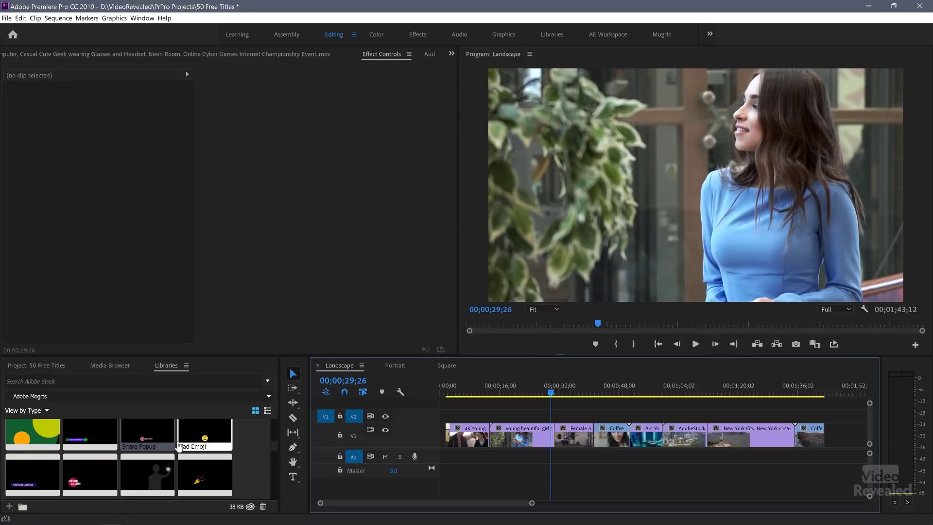
pyautogui.scroll(-6, 179, 445)
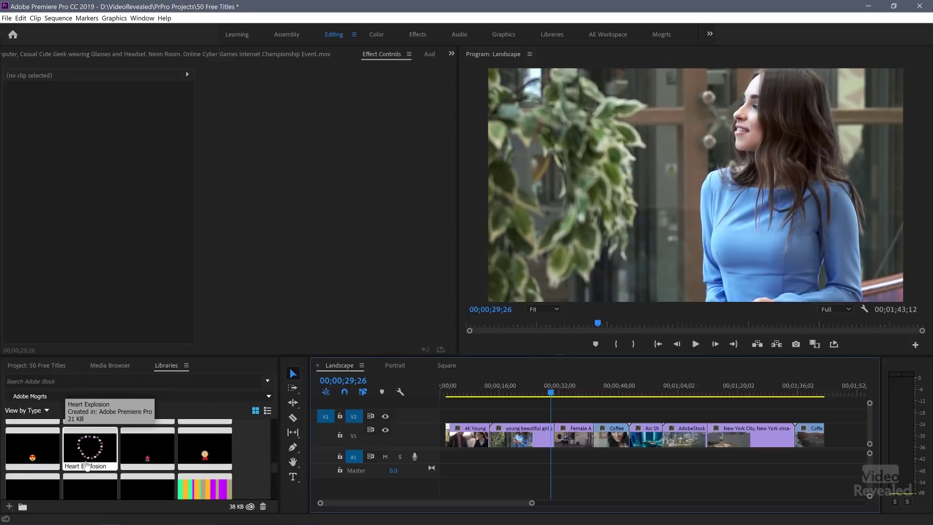
pyautogui.moveTo(32, 447); pyautogui.dragTo(517, 418)
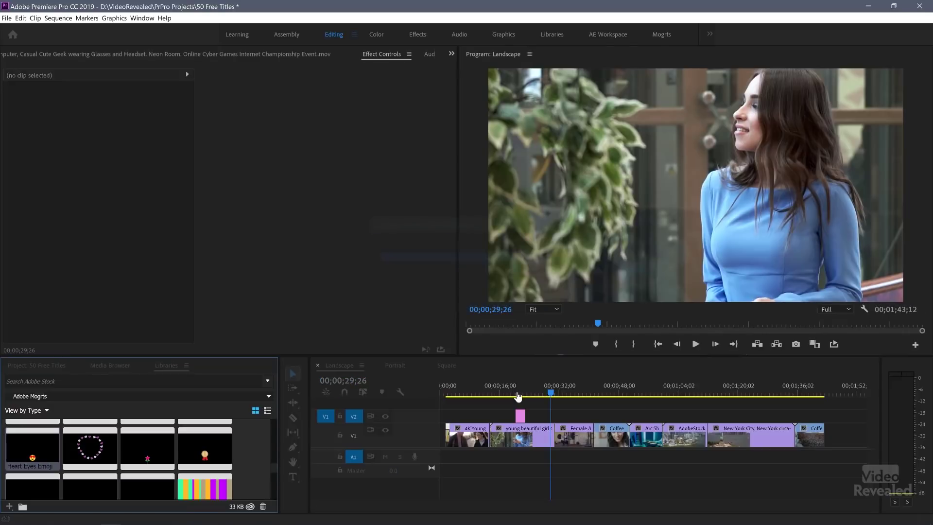
pyautogui.press('space')
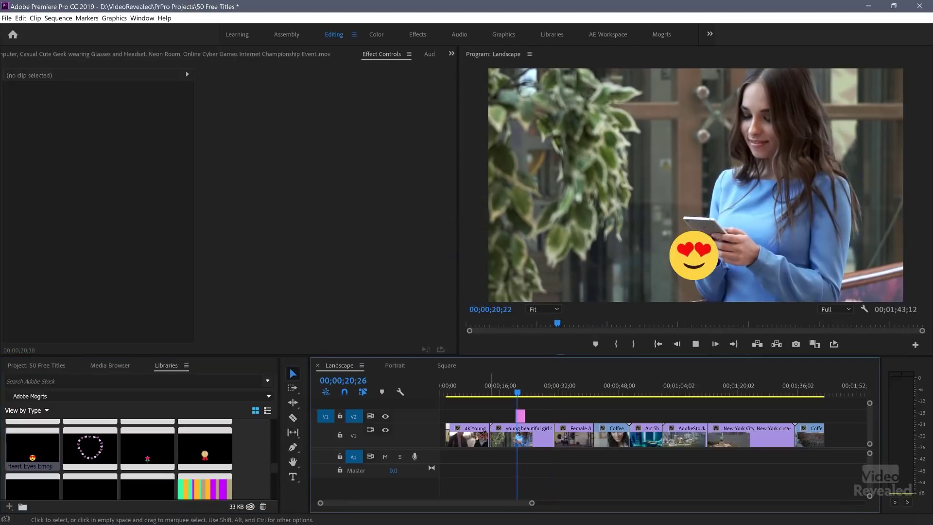
pyautogui.press('space')
# Replace the Heart Eyes Emoji on V2 with the Blowing Kisses emoji template at 00;00;22;29 and play it back
pyautogui.click(520, 416)
pyautogui.press('Delete')
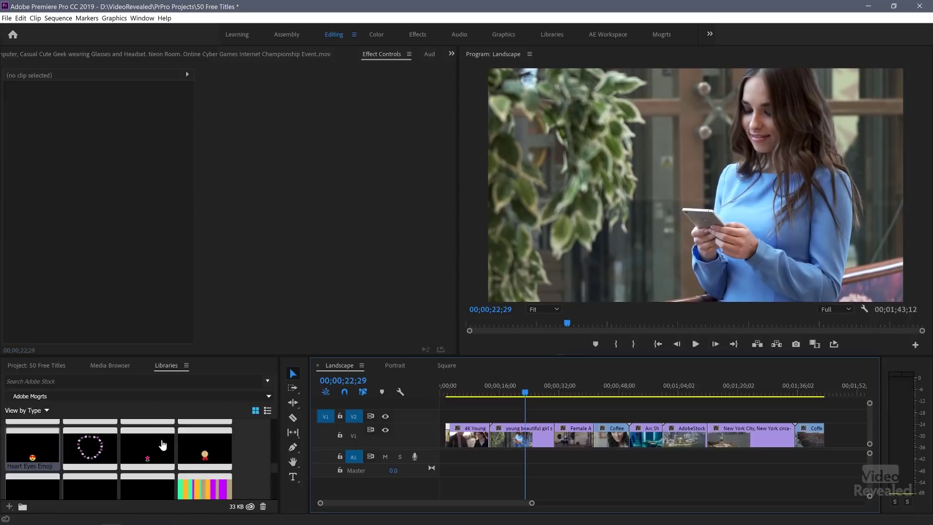
pyautogui.scroll(-3, 127, 468)
pyautogui.moveTo(32, 434); pyautogui.dragTo(526, 417)
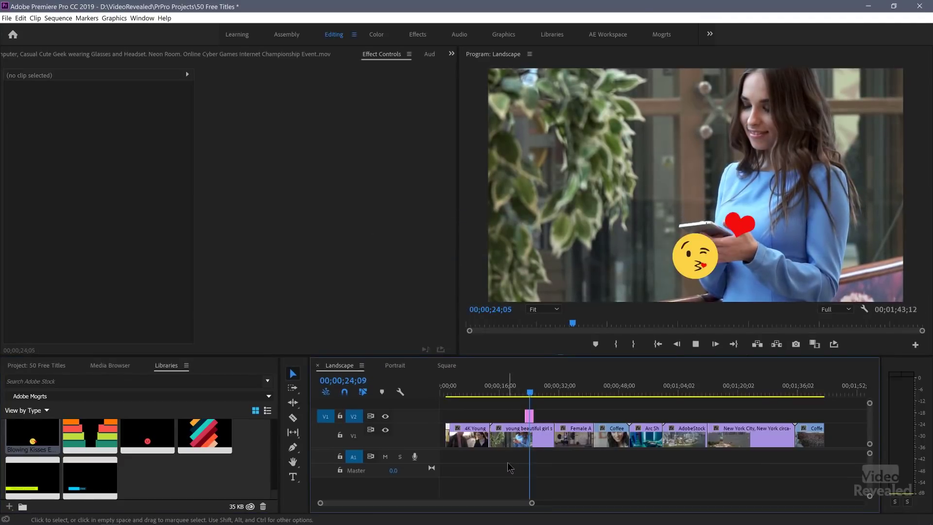
# Replace the Blowing Kisses emoji on V2 with the Angry Emoji template at 00;00;25;25 and play it back
pyautogui.press('space')
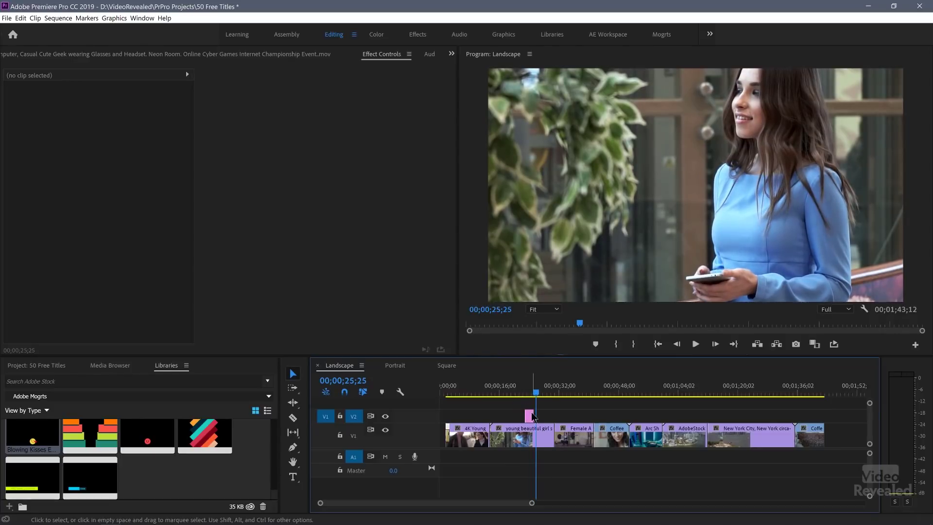
pyautogui.click(532, 415)
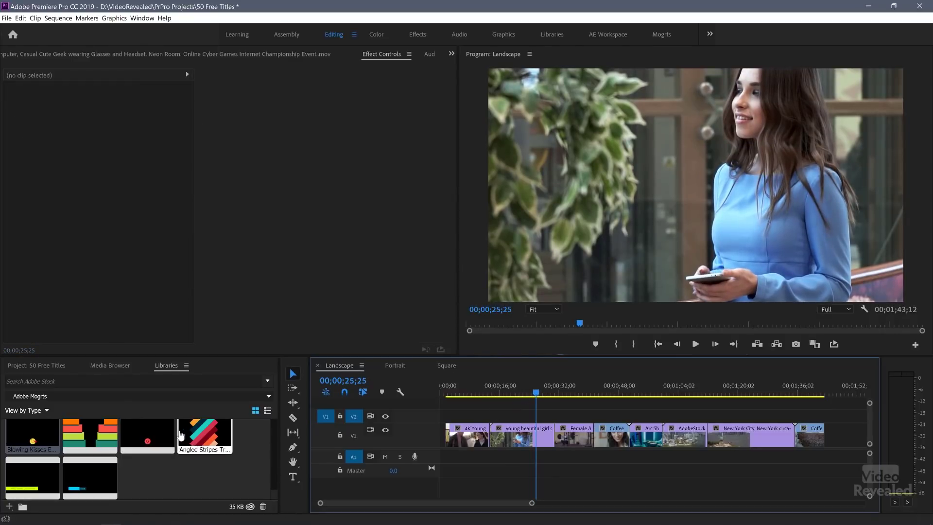
pyautogui.moveTo(148, 439); pyautogui.dragTo(528, 431)
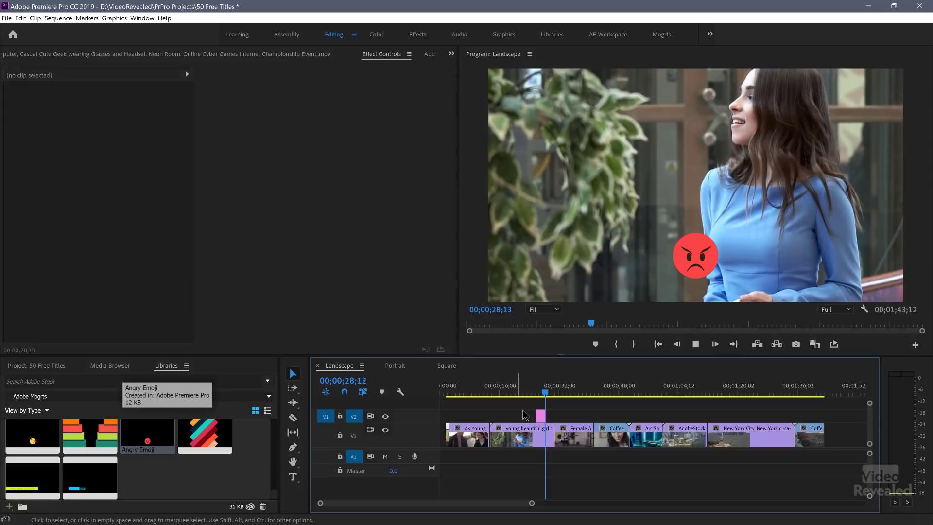
pyautogui.press('space')
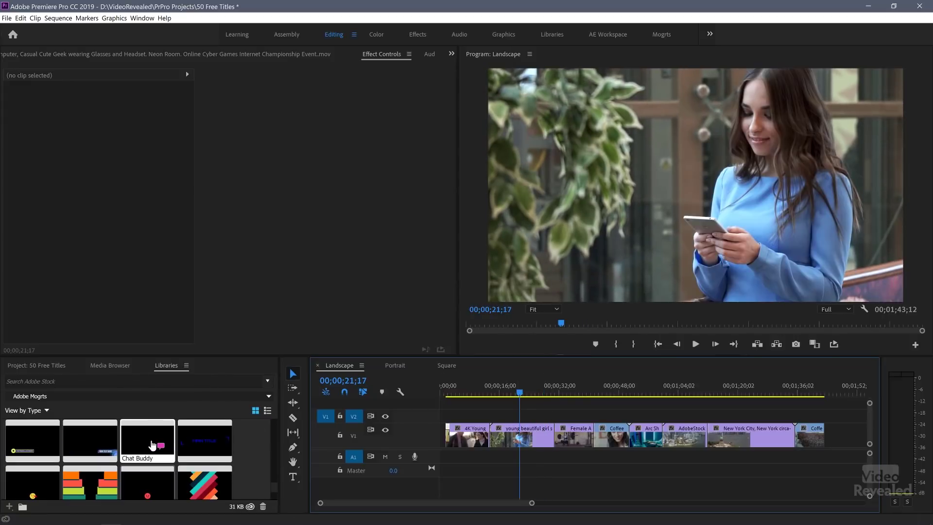
# Replace the Angry Emoji on V2 with the Chat Buddy template at 00;00;21;17 and play it back
pyautogui.moveTo(152, 445); pyautogui.dragTo(521, 416)
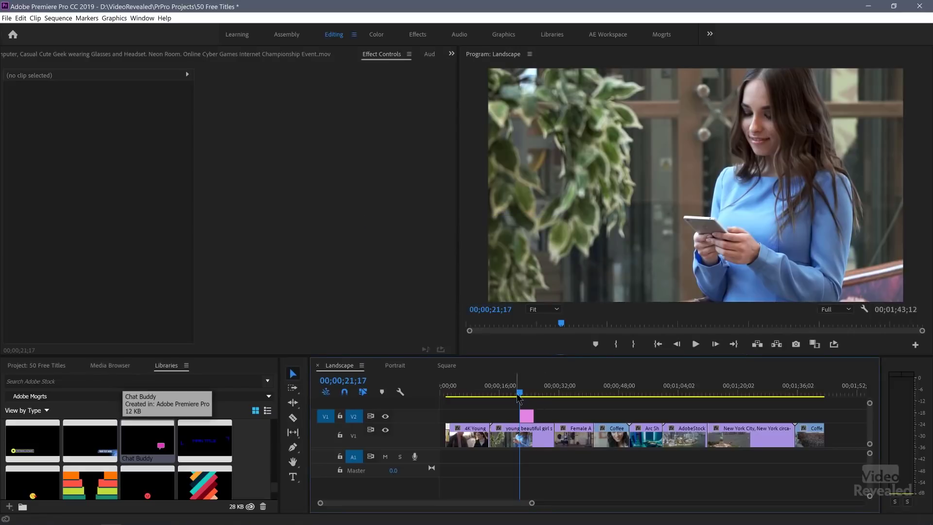
pyautogui.press('space')
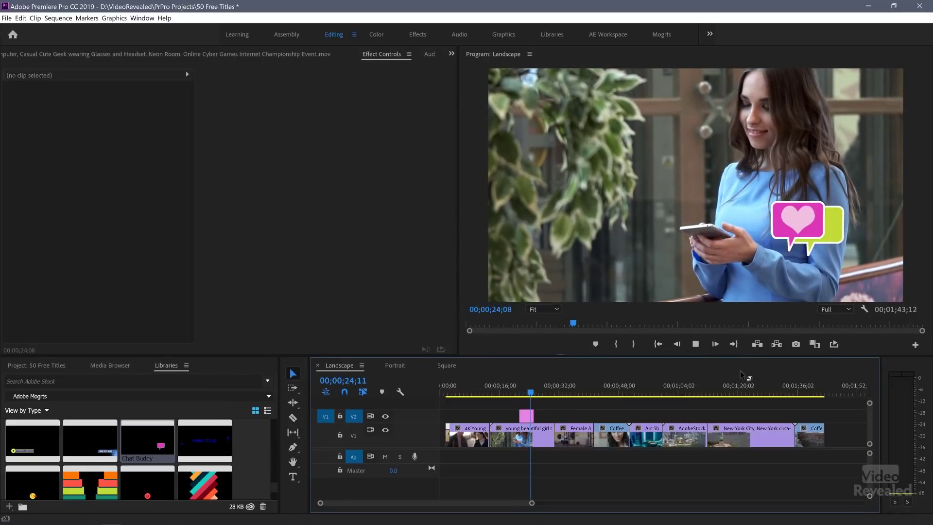
pyautogui.moveTo(509, 391); pyautogui.dragTo(535, 398)
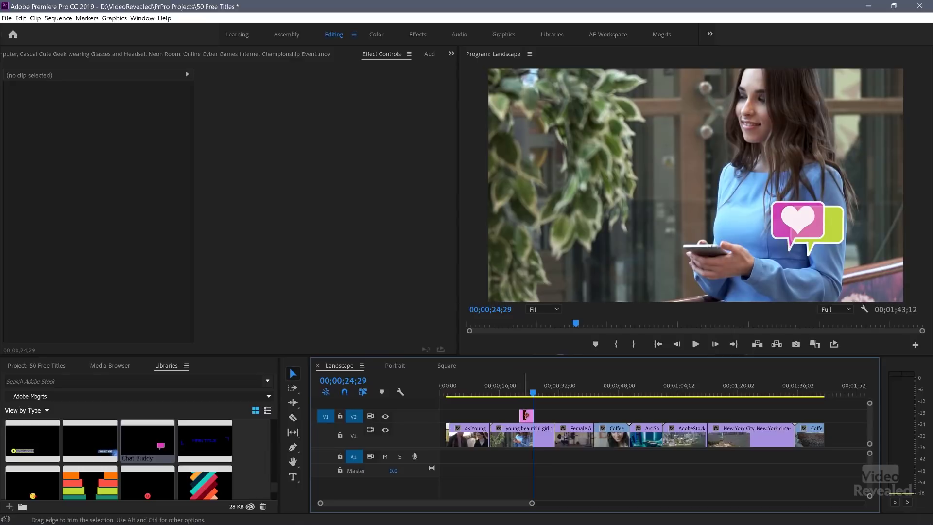
# Delete the Chat Buddy graphic from V2 and return the playhead to the start of the Landscape sequence
pyautogui.click(524, 419)
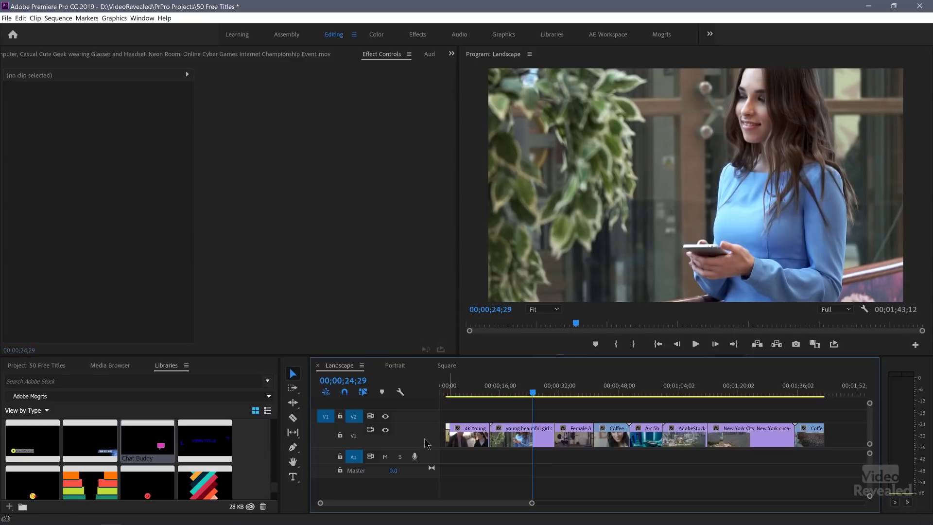
pyautogui.click(460, 391)
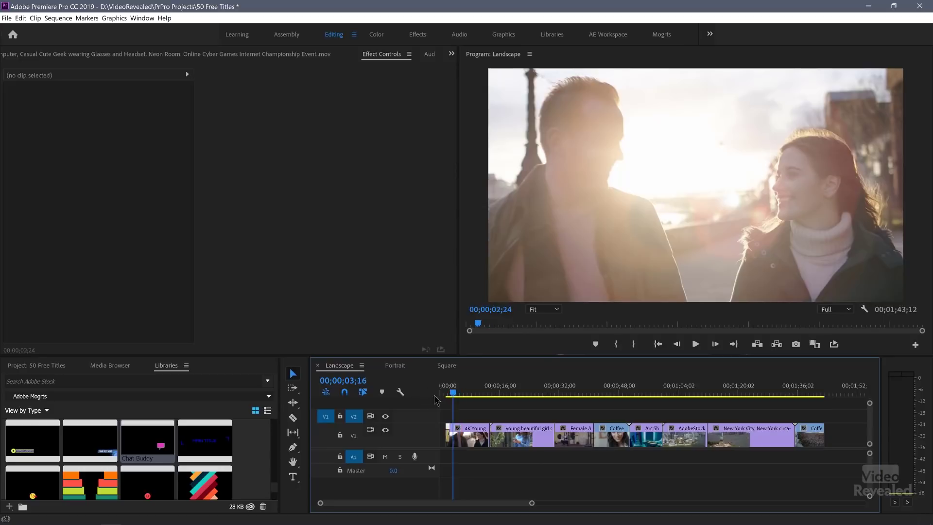
pyautogui.click(436, 399)
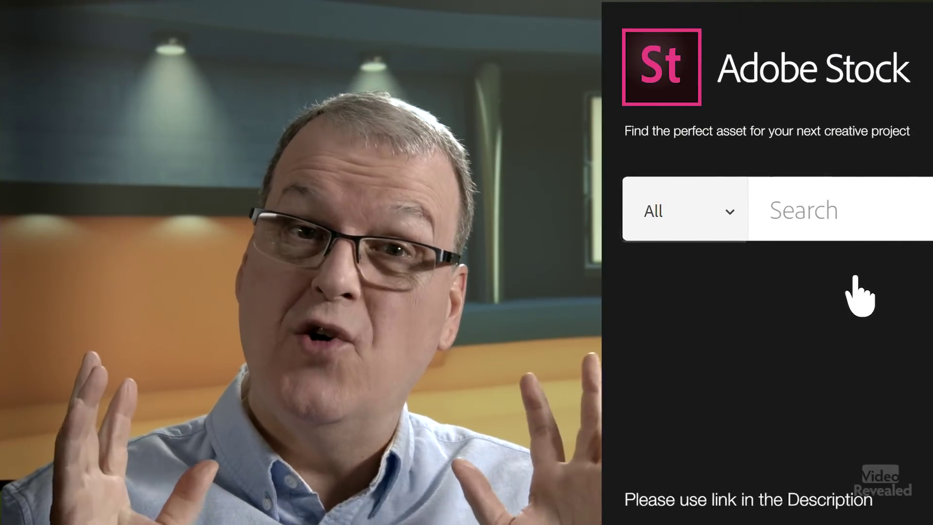
pyautogui.click(733, 228)
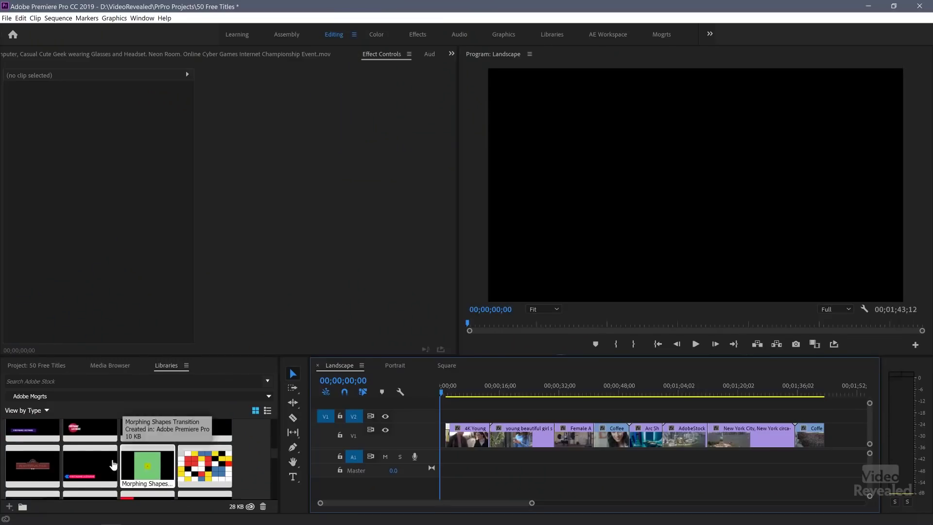
# Place the Ornate Festival title template at the start of V2 and play it back
pyautogui.moveTo(36, 468); pyautogui.dragTo(418, 428)
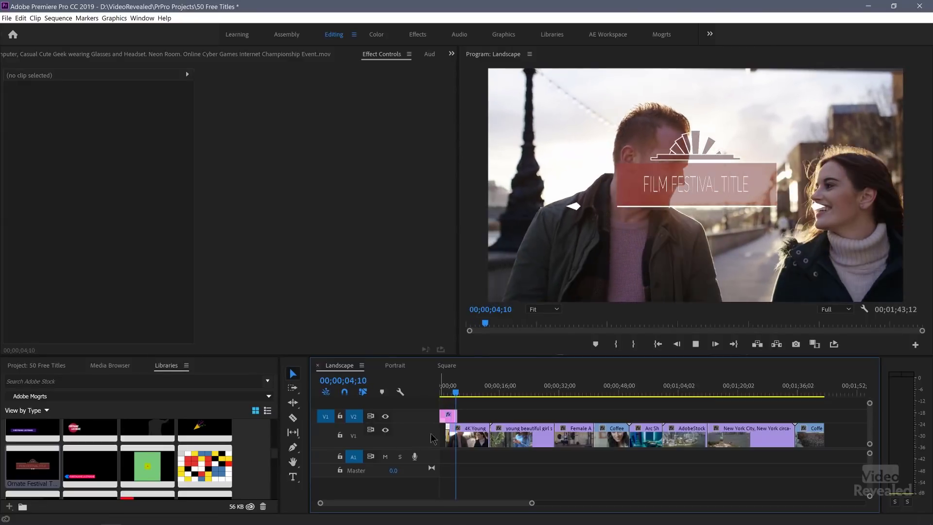
pyautogui.click(449, 415)
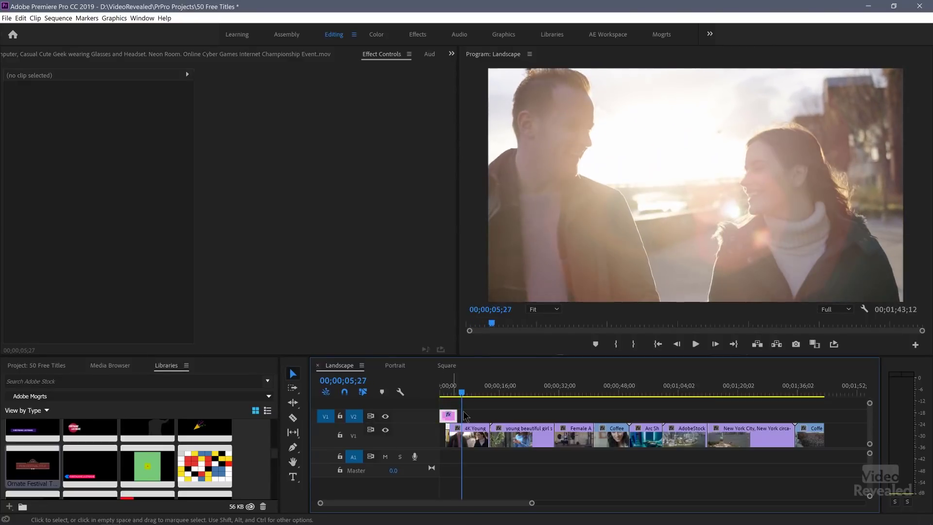
# Replace the Ornate Festival title on V2 with the Film Camera icon template and play it from the start of the sequence
pyautogui.click(438, 408)
pyautogui.click(448, 414)
pyautogui.press('Delete')
pyautogui.scroll(-10, 34, 476)
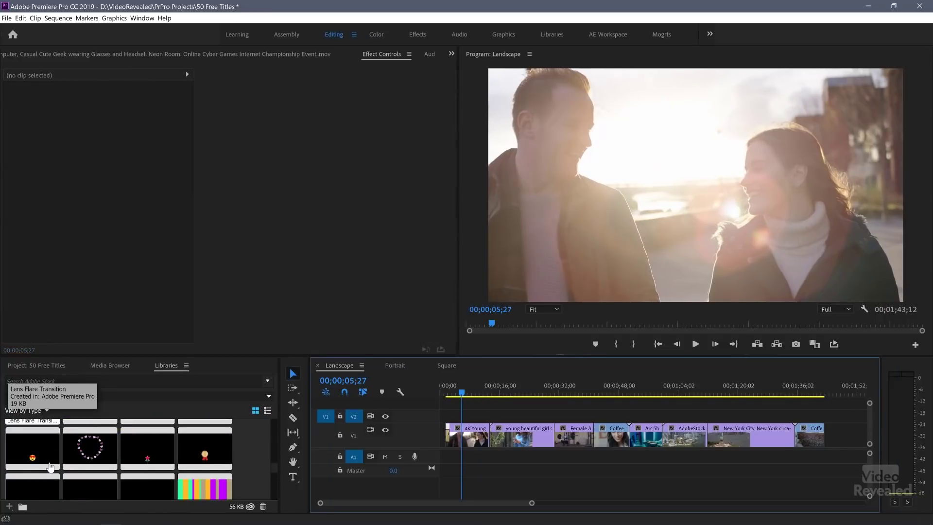
pyautogui.scroll(-2, 51, 468)
pyautogui.scroll(2, 50, 467)
pyautogui.moveTo(33, 437); pyautogui.dragTo(434, 413)
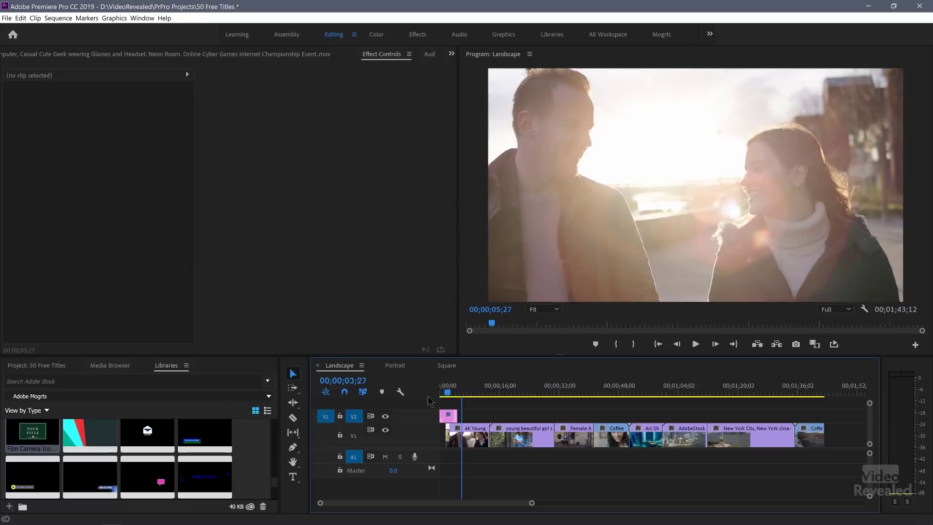
pyautogui.press('Home')
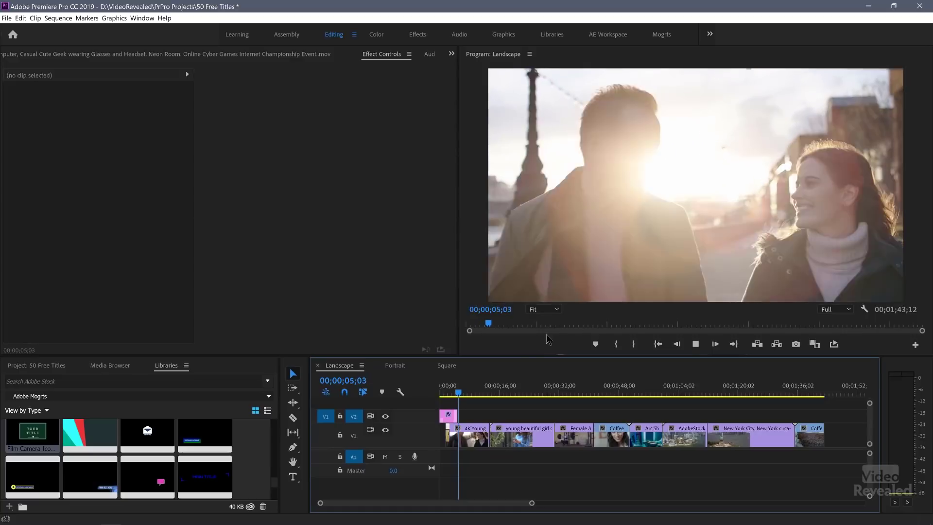
pyautogui.press('space')
# Remove the Film Camera title, place the PhotoShare template on V2 over the New York City clip and play it back
pyautogui.scroll(1, 194, 451)
pyautogui.scroll(-3, 194, 450)
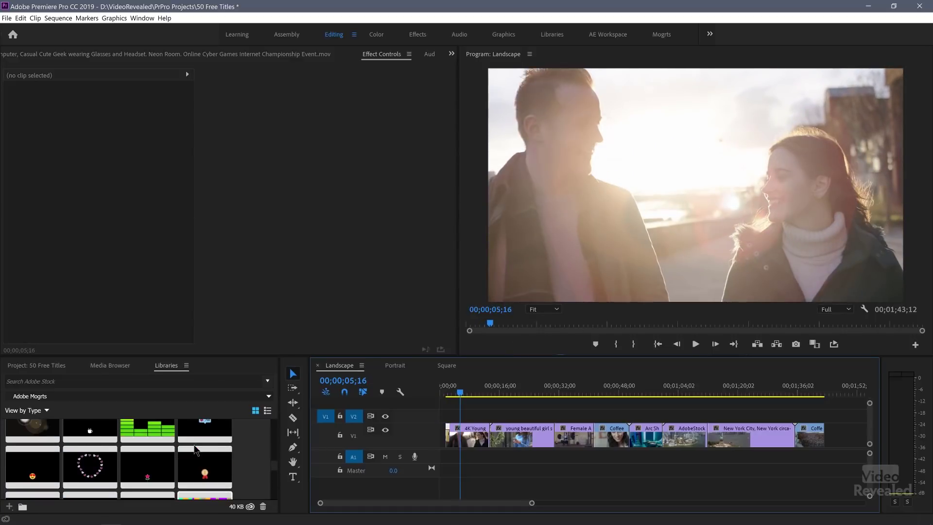
pyautogui.scroll(1, 124, 448)
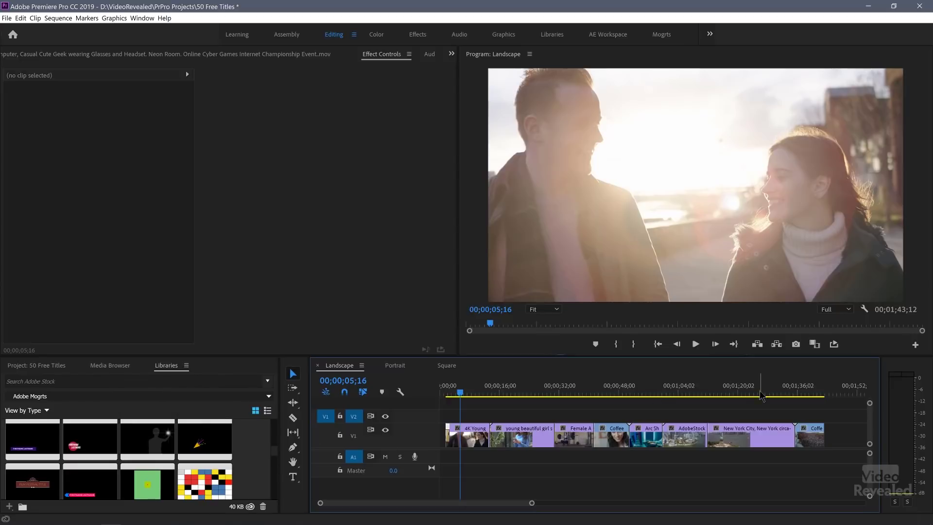
pyautogui.moveTo(746, 394); pyautogui.dragTo(750, 394)
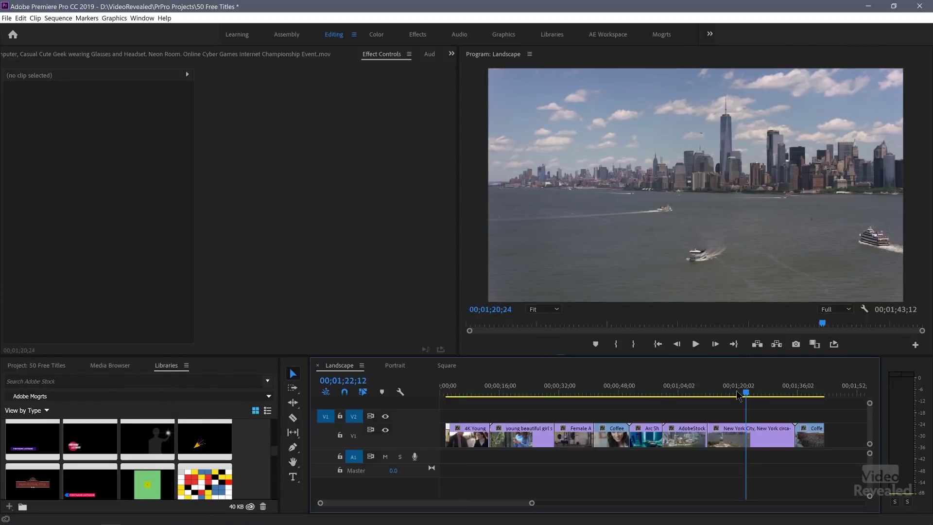
pyautogui.moveTo(147, 439); pyautogui.dragTo(731, 418)
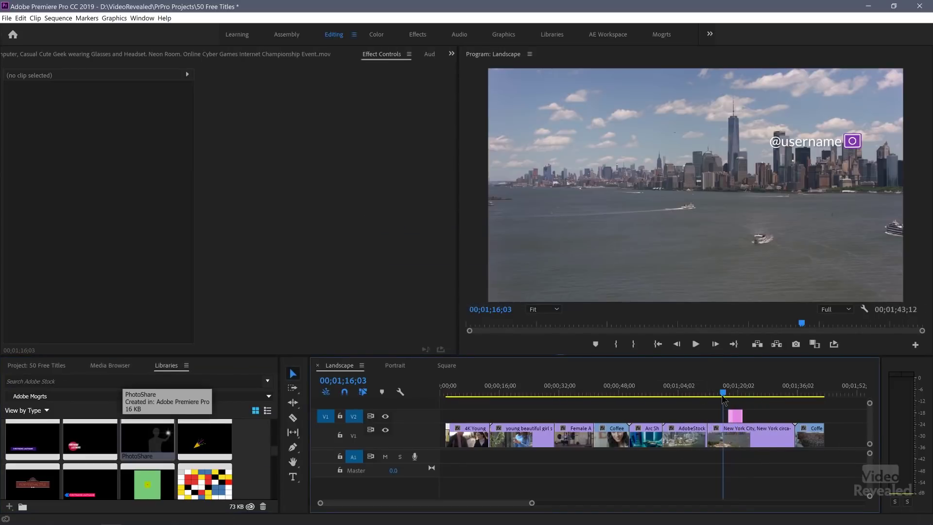
pyautogui.click(724, 394)
pyautogui.press('space')
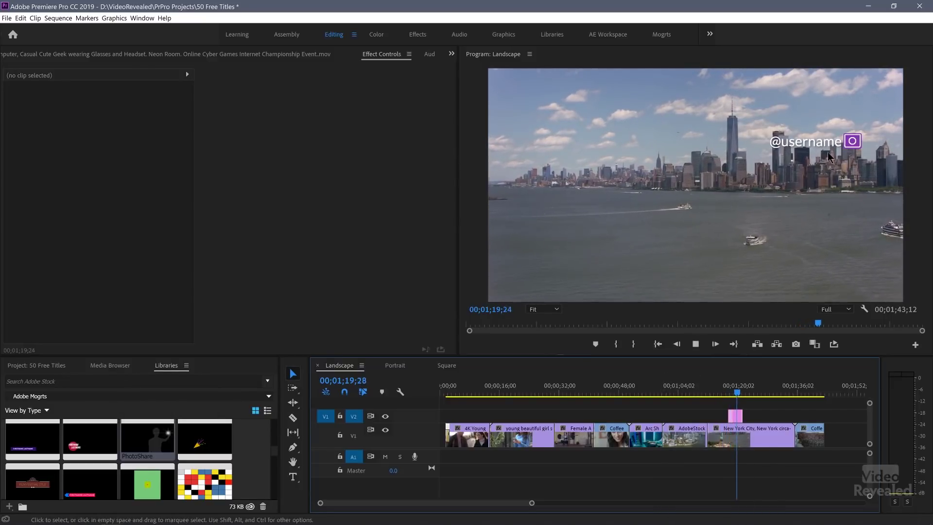
pyautogui.click(720, 388)
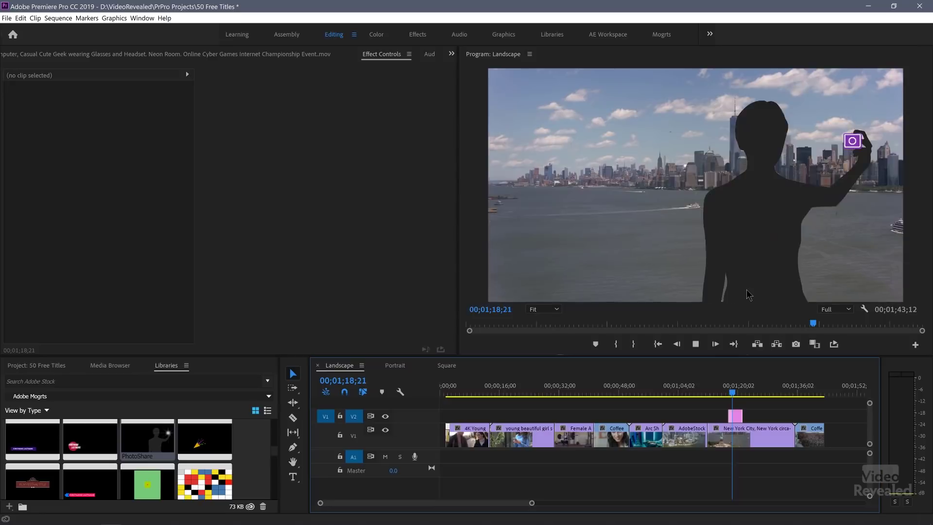
pyautogui.click(798, 144)
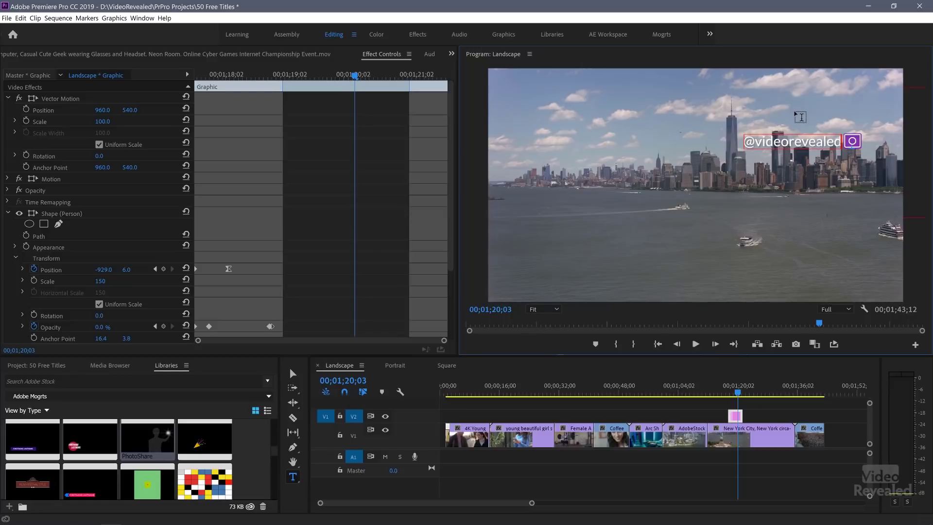
pyautogui.click(720, 389)
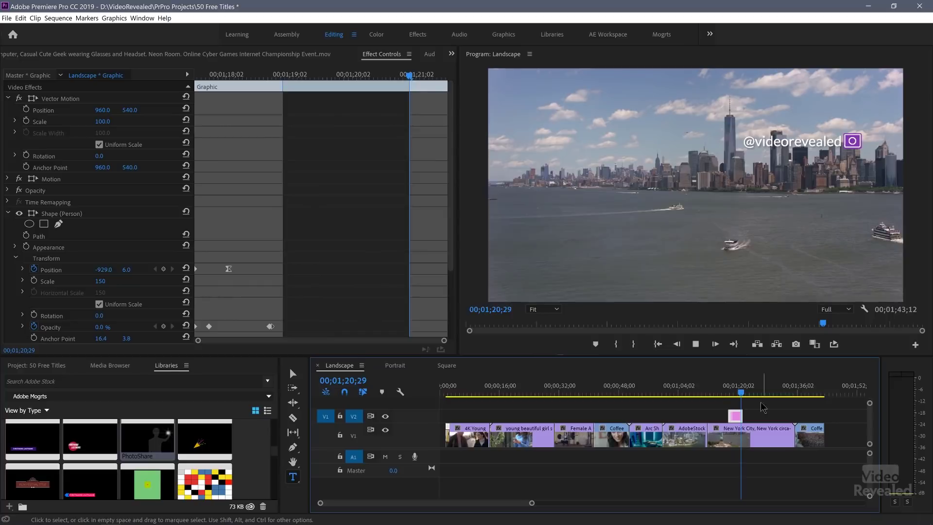
pyautogui.press('space')
# Place the PhotoShare template on V1 in the Square sequence just after 00;00;10;00 and play it back
pyautogui.click(447, 365)
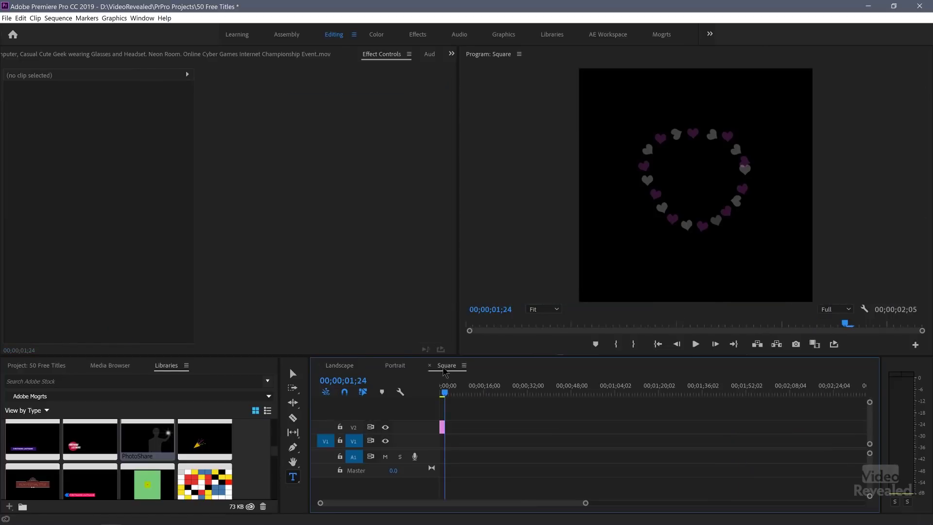
pyautogui.moveTo(158, 439); pyautogui.dragTo(468, 437)
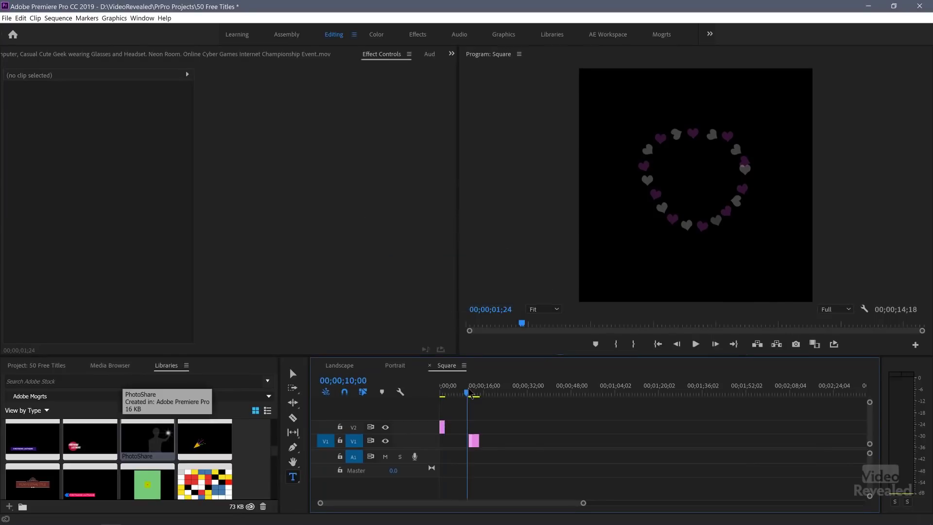
pyautogui.click(468, 398)
pyautogui.press('space')
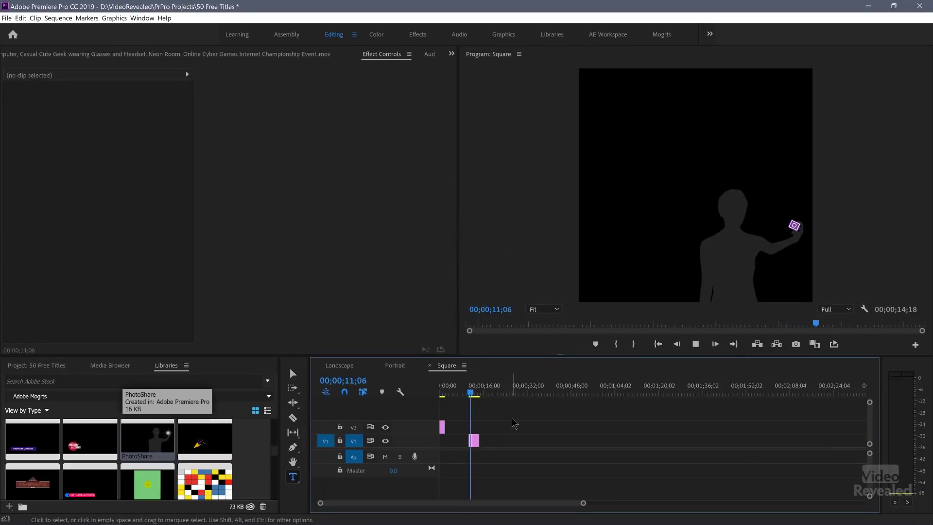
# Place the PhotoShare template on V1 in the Portrait sequence and play it back
pyautogui.click(397, 367)
pyautogui.moveTo(146, 438); pyautogui.dragTo(460, 445)
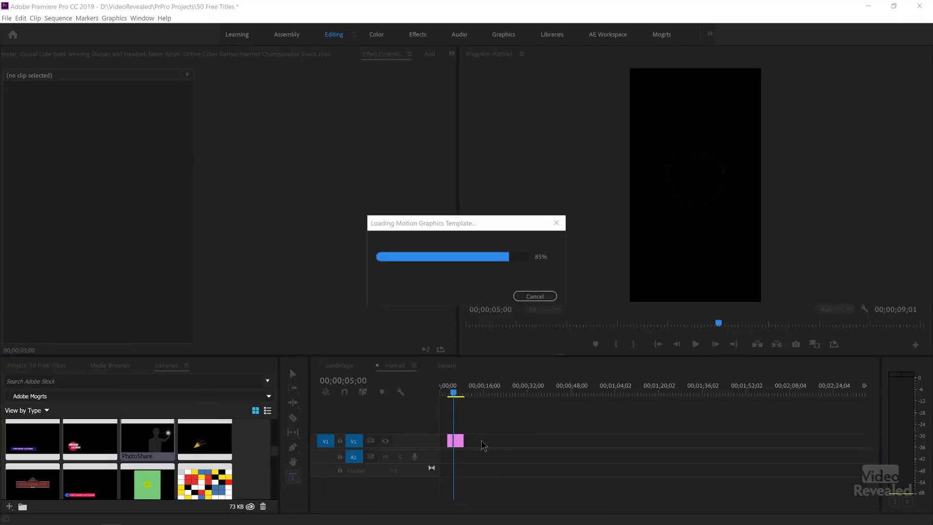
pyautogui.press('space')
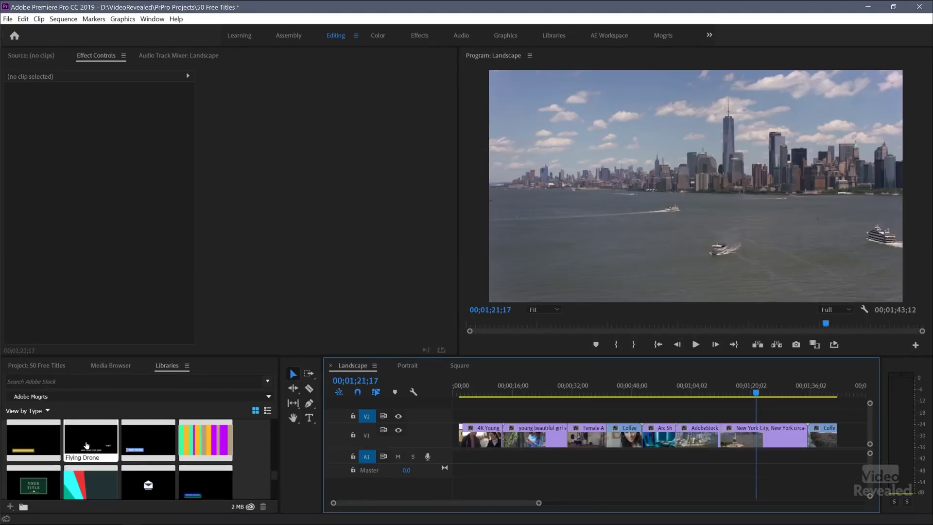
# Place the Flying Drone template on V2 of the Landscape sequence at 00;01;21;17 and play it back
pyautogui.moveTo(86, 445); pyautogui.dragTo(760, 410)
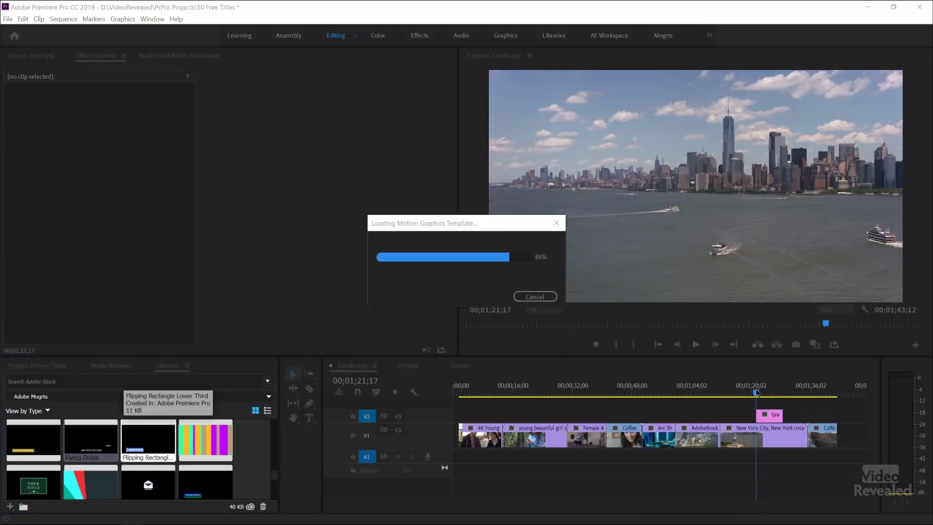
pyautogui.click(695, 344)
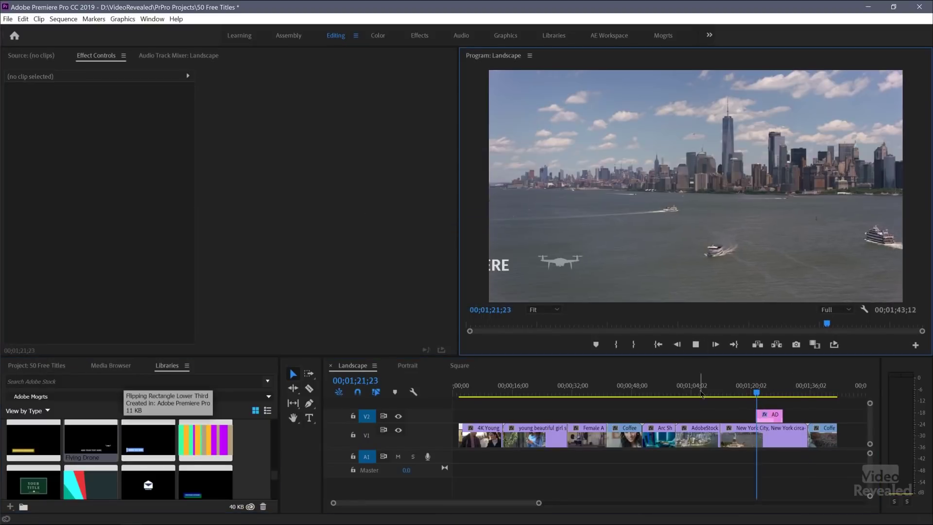